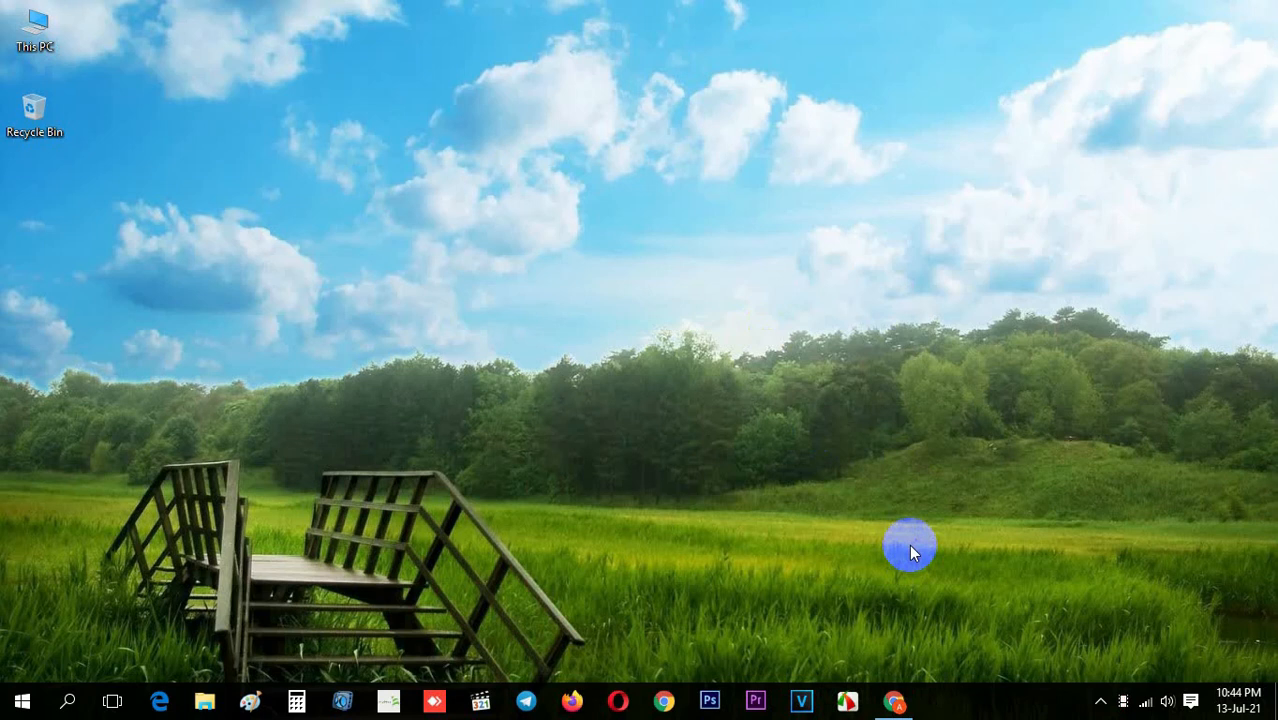
- Switch to the browser and check the connection security details of the My Blog site at new.thelearnbase.com
{"action": "left_click", "coordinate": [894, 700]}
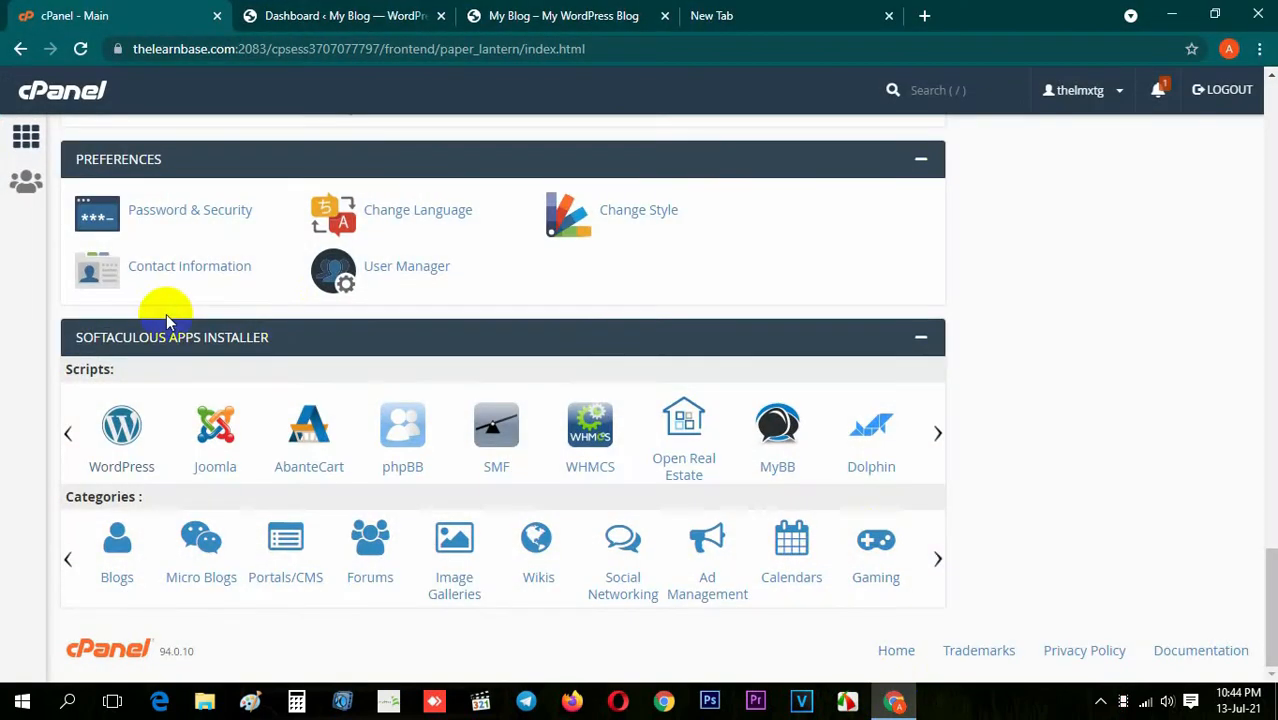
{"action": "left_click", "coordinate": [404, 8]}
{"action": "left_click", "coordinate": [592, 8]}
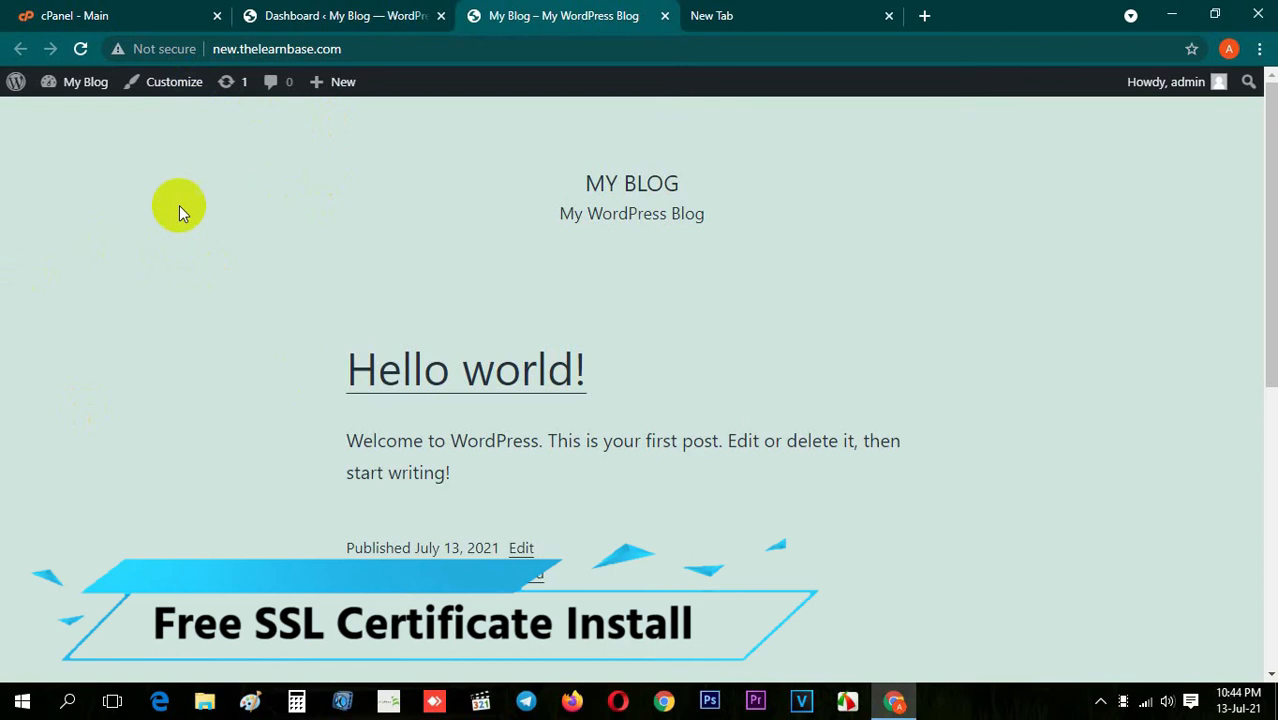
{"action": "left_click", "coordinate": [151, 48]}
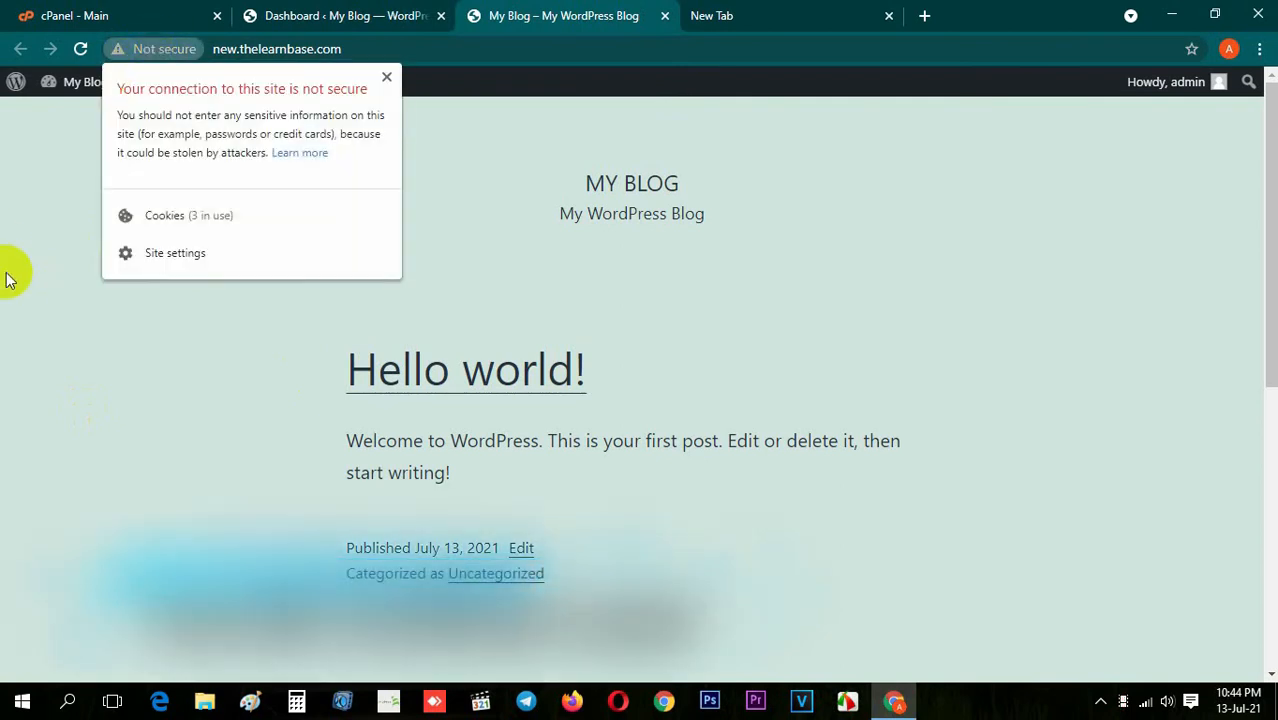
{"action": "left_click", "coordinate": [60, 272]}
- Go to the WordPress dashboard's Add Plugins page and search the plugins for "ssl"
{"action": "left_click", "coordinate": [310, 10]}
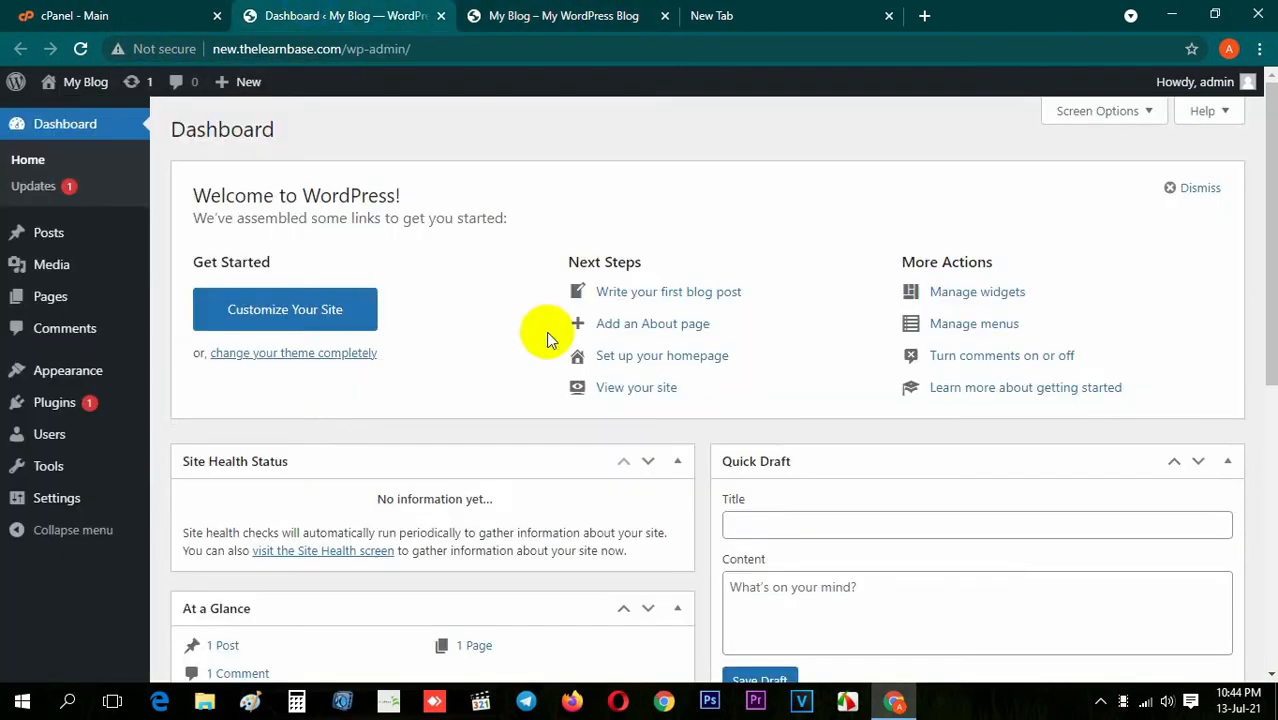
{"action": "mouse_move", "coordinate": [128, 412]}
{"action": "left_click", "coordinate": [199, 432]}
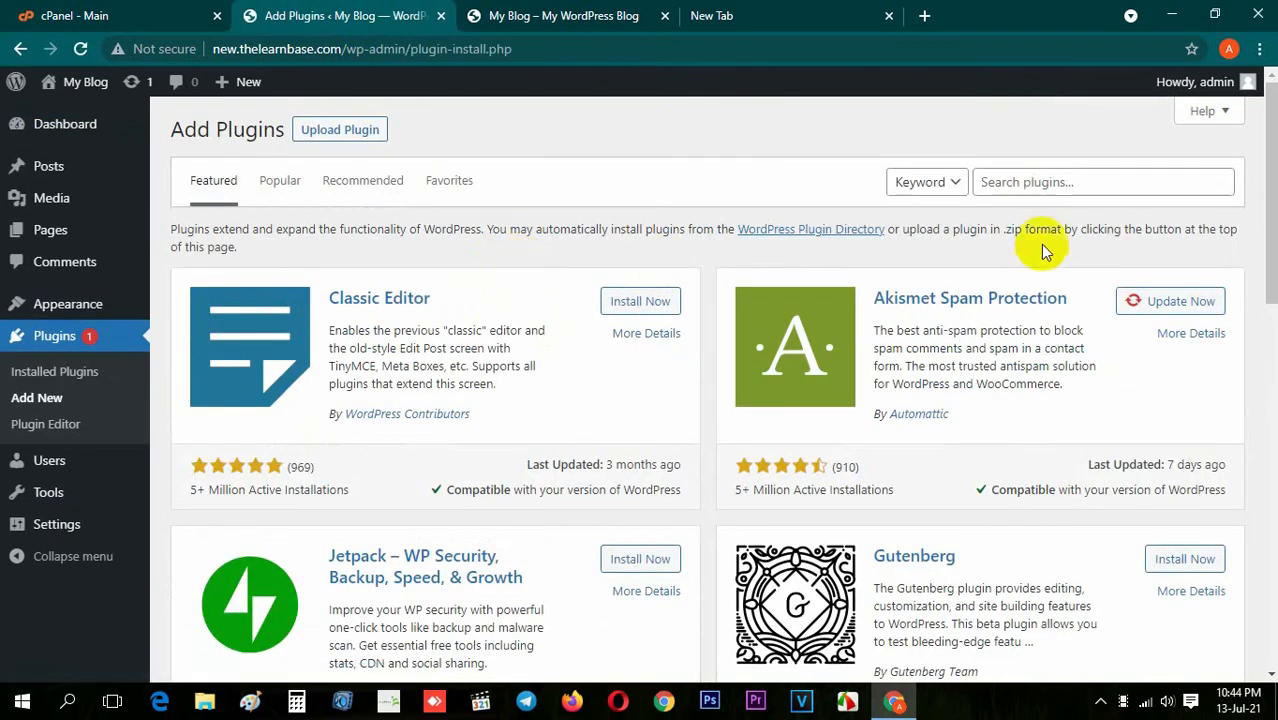
{"action": "left_click", "coordinate": [1044, 186]}
{"action": "left_click", "coordinate": [1022, 212]}
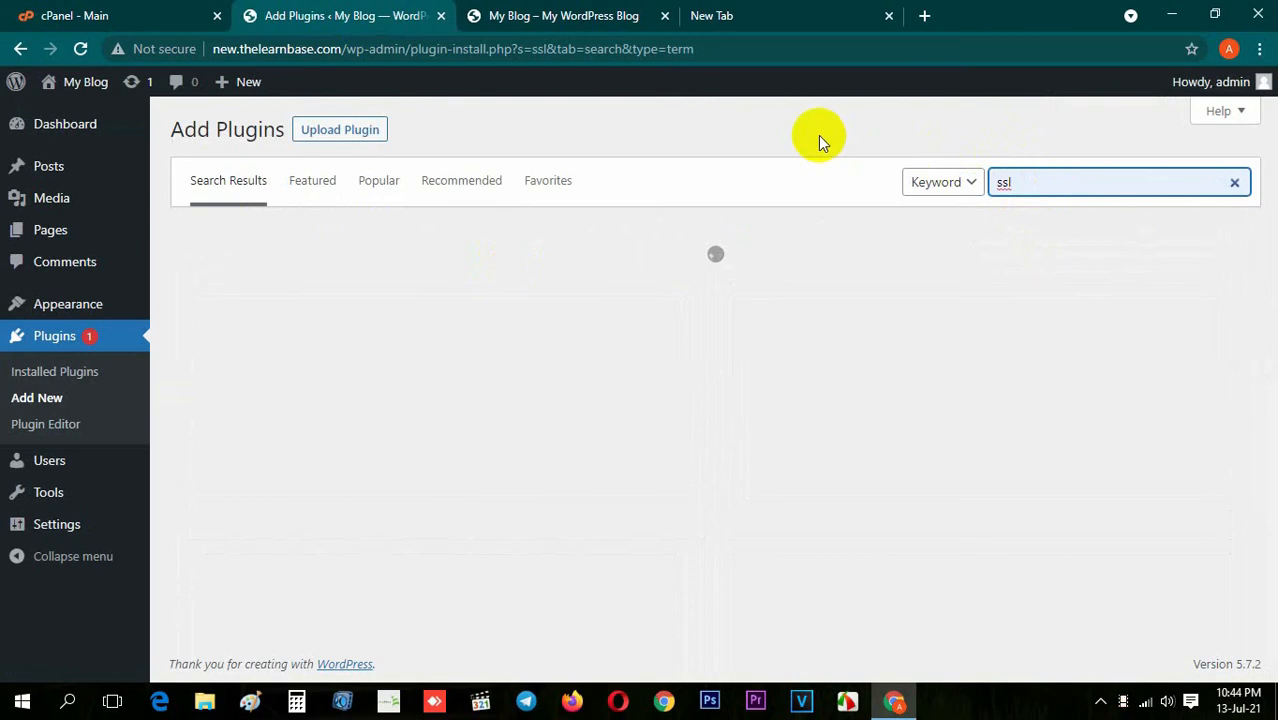
- Install and activate the SSL Zen plugin, and proceed past its opt-in prompt and system requirements check
{"action": "scroll", "coordinate": [651, 223], "scroll_direction": "down", "scroll_amount": 1}
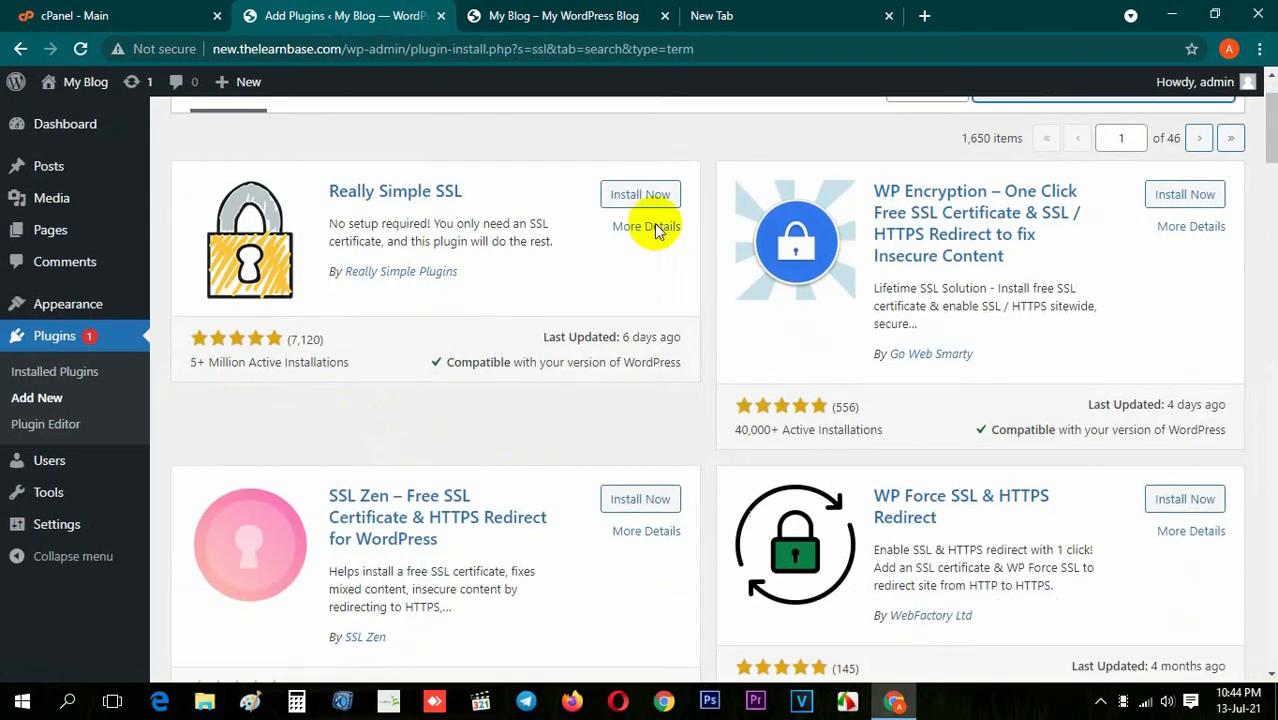
{"action": "left_click", "coordinate": [646, 498]}
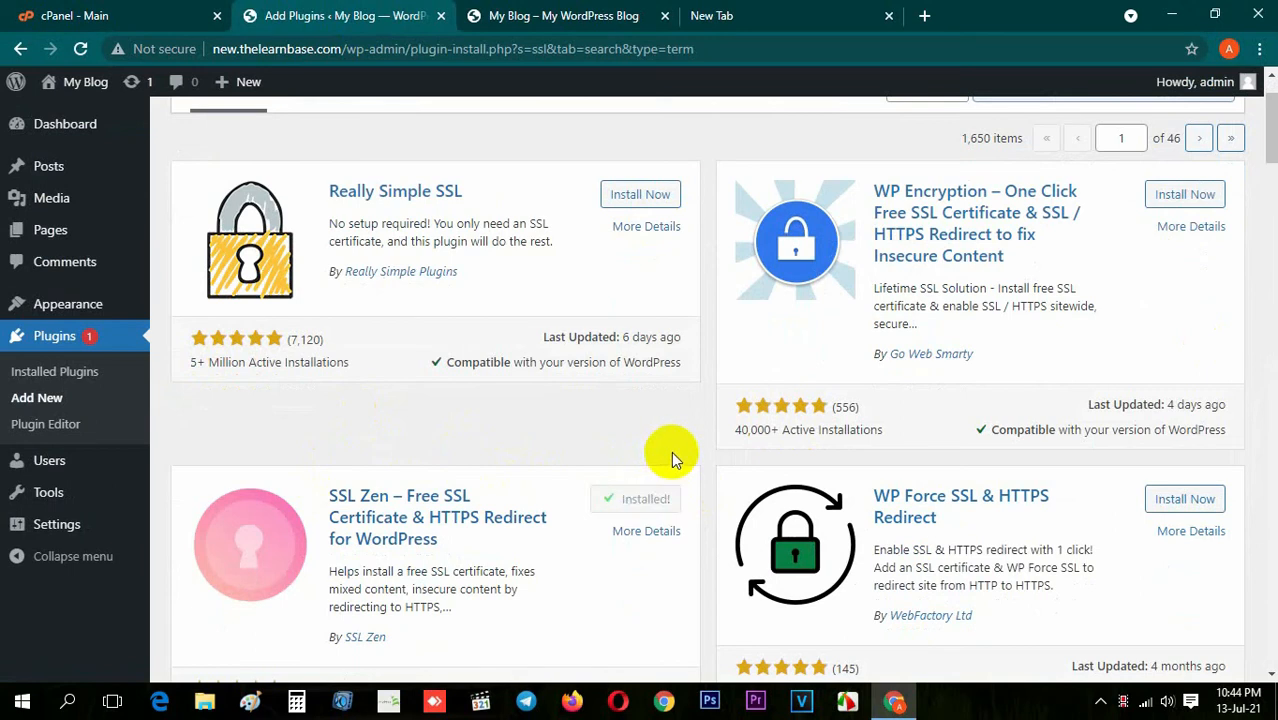
{"action": "left_click", "coordinate": [645, 498]}
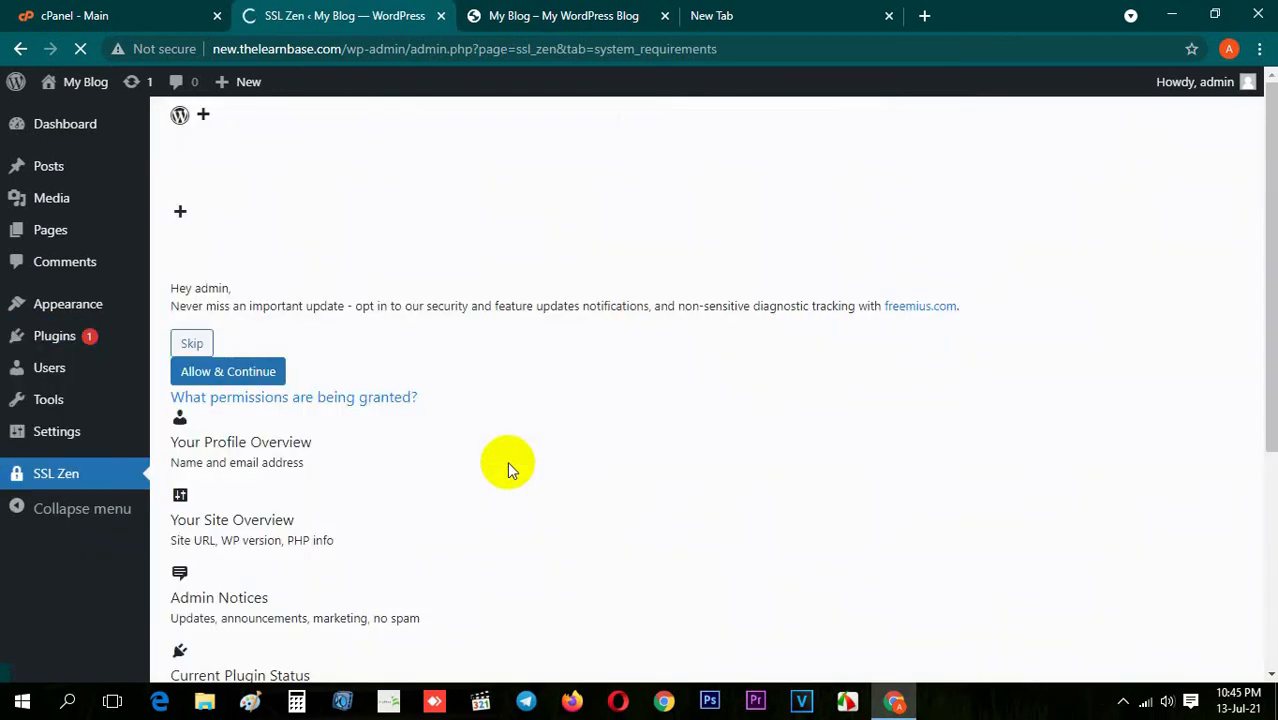
{"action": "left_click", "coordinate": [577, 347]}
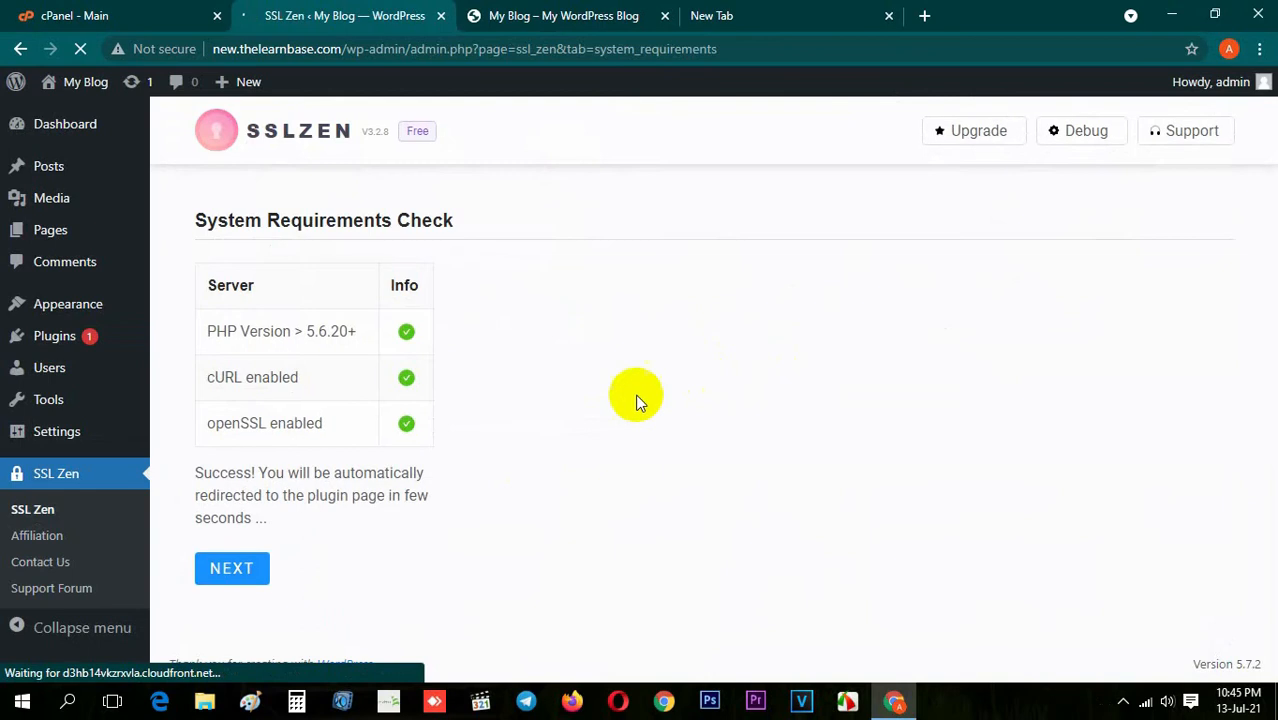
{"action": "left_click", "coordinate": [255, 566]}
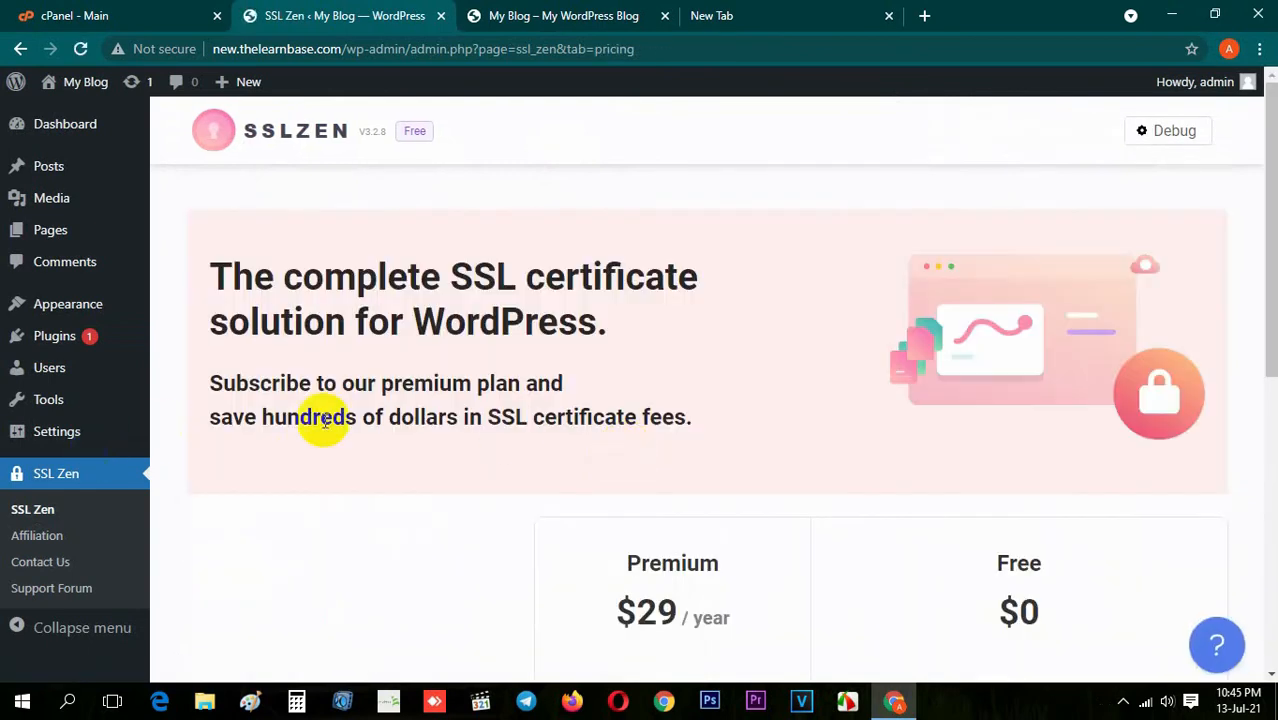
- Compare the SSL Zen Premium and Free plans and select the Free plan
{"action": "scroll", "coordinate": [424, 400], "scroll_direction": "down", "scroll_amount": 3}
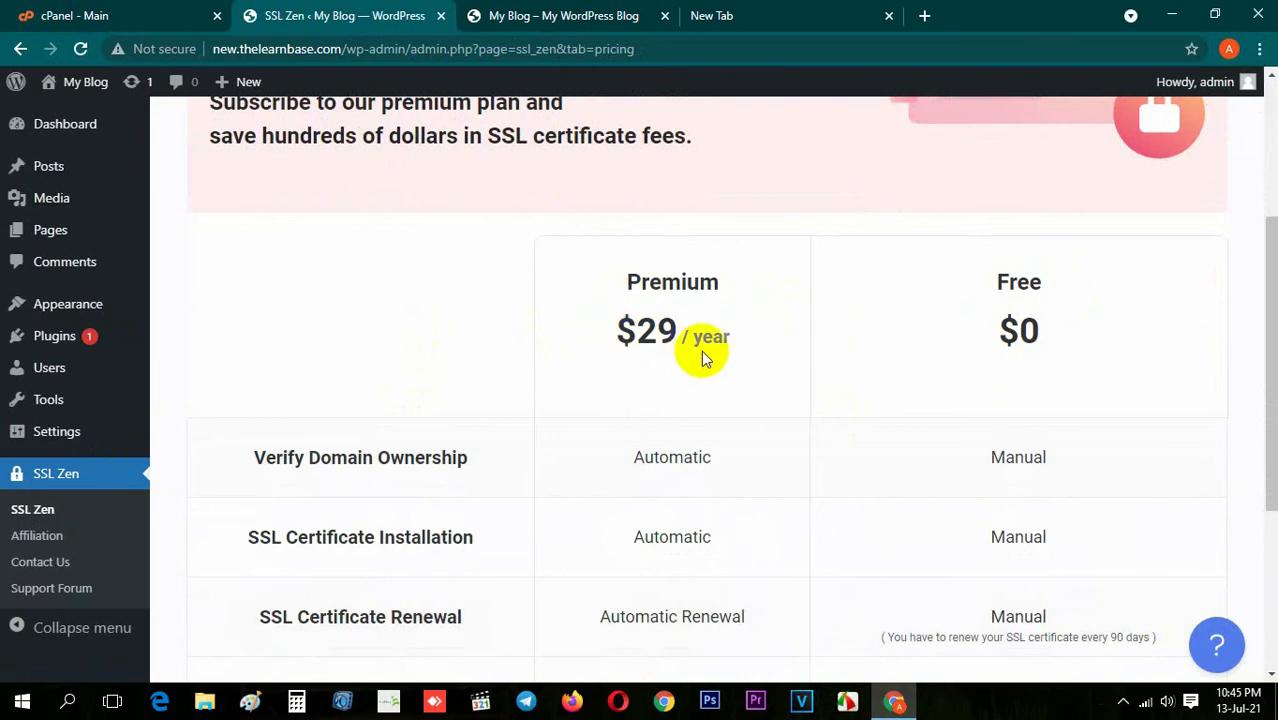
{"action": "scroll", "coordinate": [660, 360], "scroll_direction": "down", "scroll_amount": 2}
{"action": "scroll", "coordinate": [1020, 260], "scroll_direction": "up", "scroll_amount": 1}
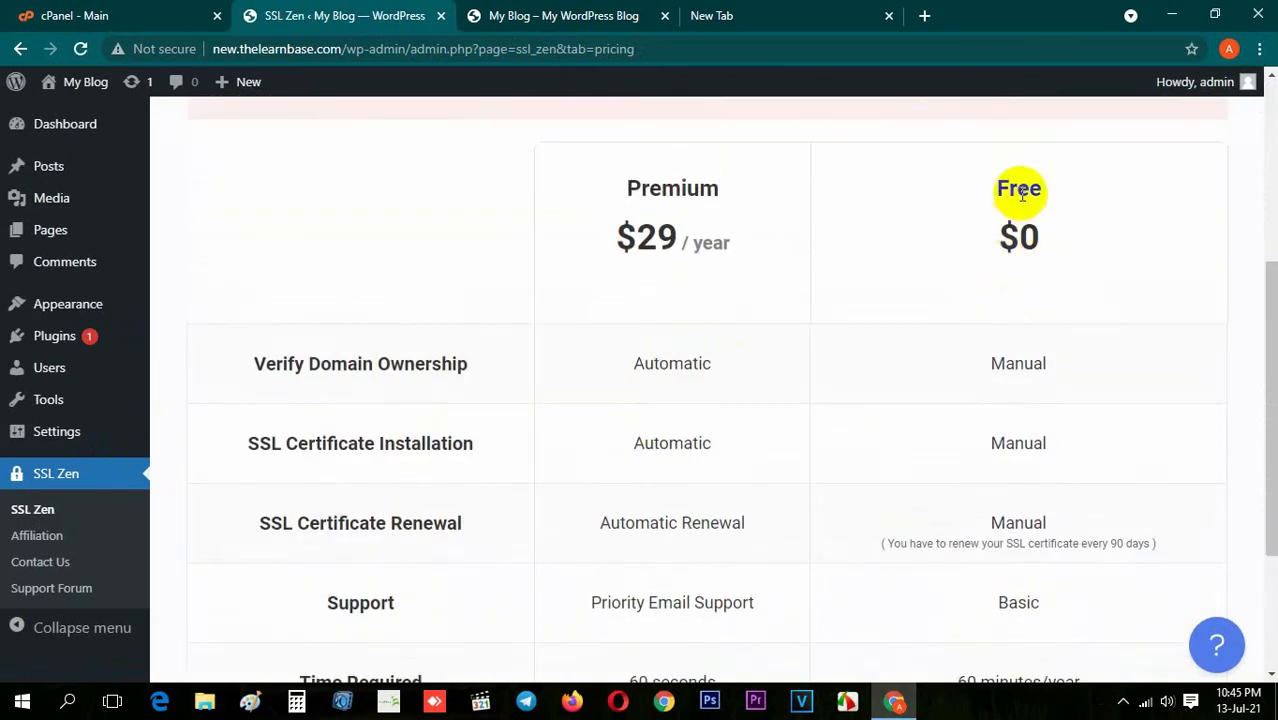
{"action": "scroll", "coordinate": [1021, 193], "scroll_direction": "down", "scroll_amount": 2}
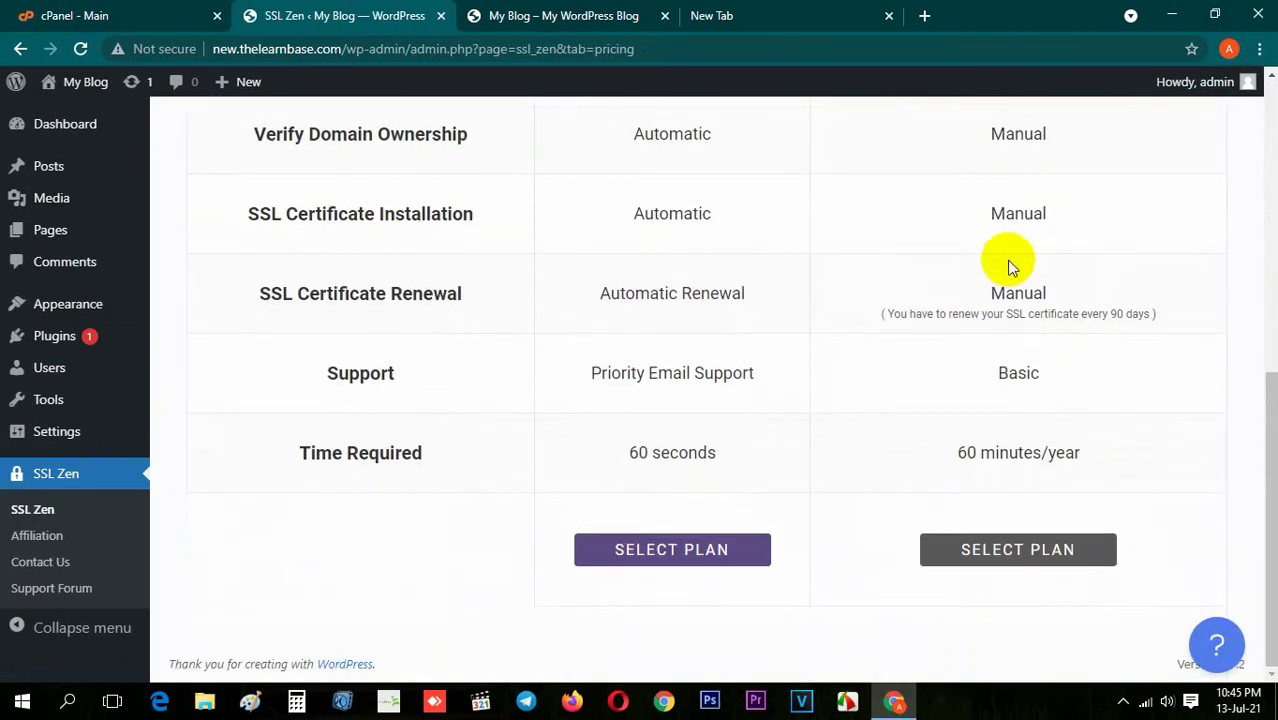
{"action": "left_click", "coordinate": [1027, 560]}
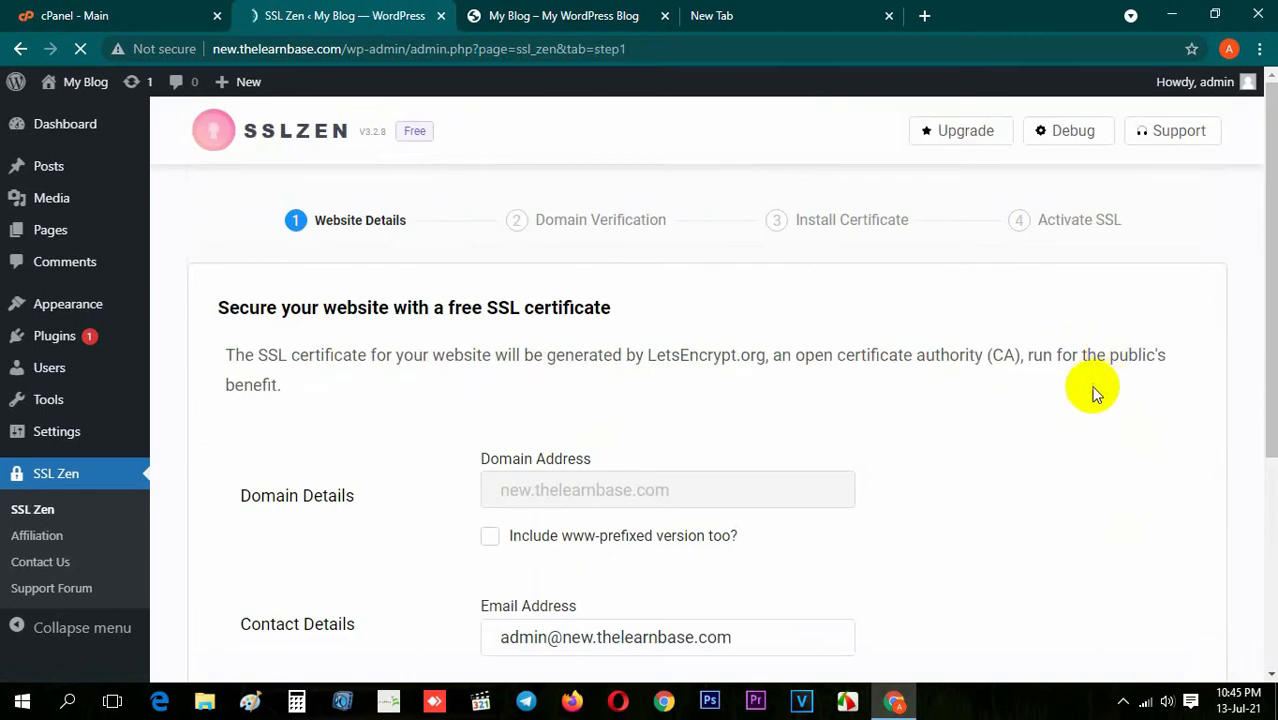
- Agree to the Terms and Conditions in Website Details and proceed to Domain Verification, without including the www-prefixed version
{"action": "scroll", "coordinate": [360, 470], "scroll_direction": "down", "scroll_amount": 1}
{"action": "scroll", "coordinate": [400, 310], "scroll_direction": "down", "scroll_amount": 1}
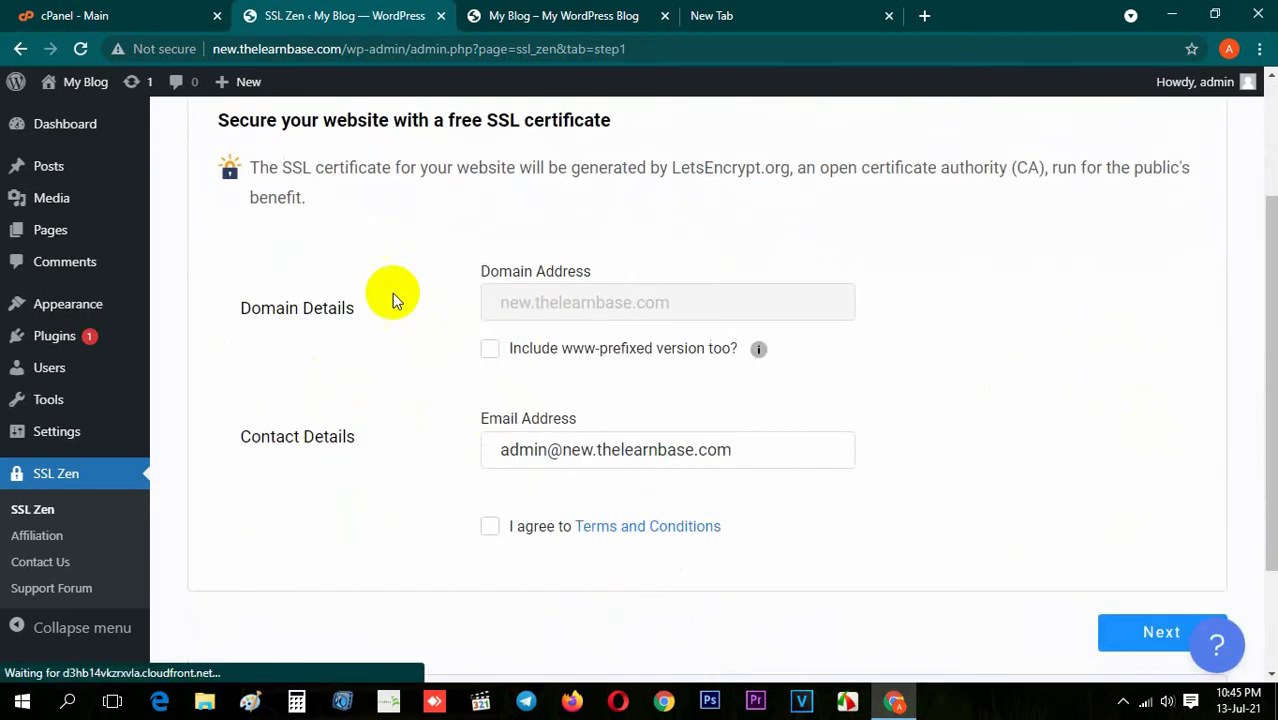
{"action": "left_click", "coordinate": [489, 526]}
{"action": "scroll", "coordinate": [390, 535], "scroll_direction": "down", "scroll_amount": 1}
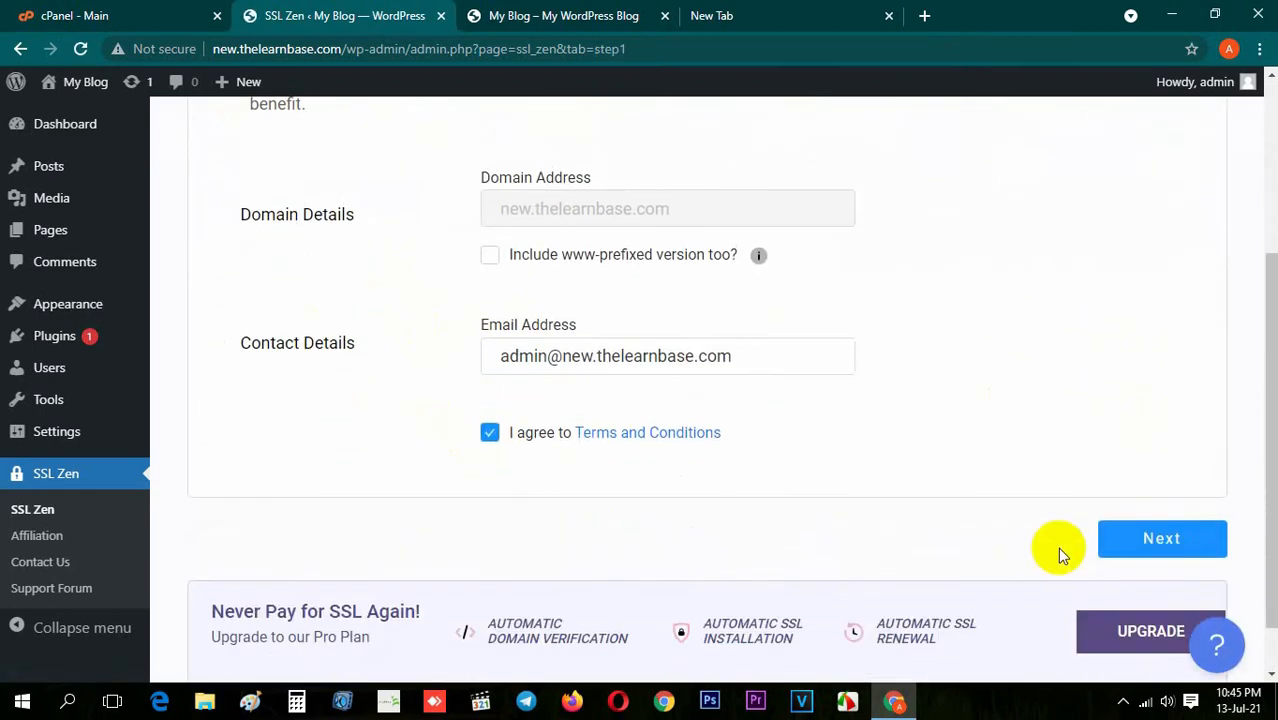
{"action": "left_click", "coordinate": [1145, 543]}
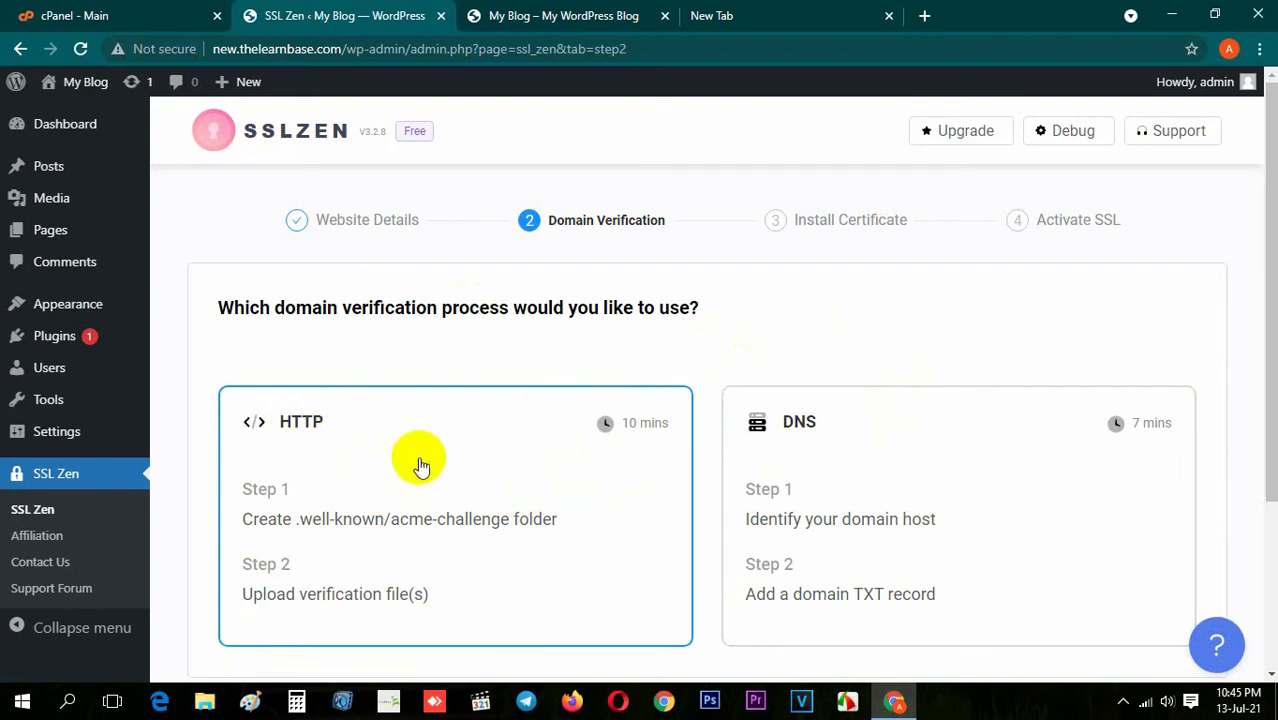
- Open File Manager from cPanel and go into the new.thelearnbase.com folder
{"action": "left_click", "coordinate": [130, 9]}
{"action": "scroll", "coordinate": [10, 405], "scroll_direction": "up", "scroll_amount": 10}
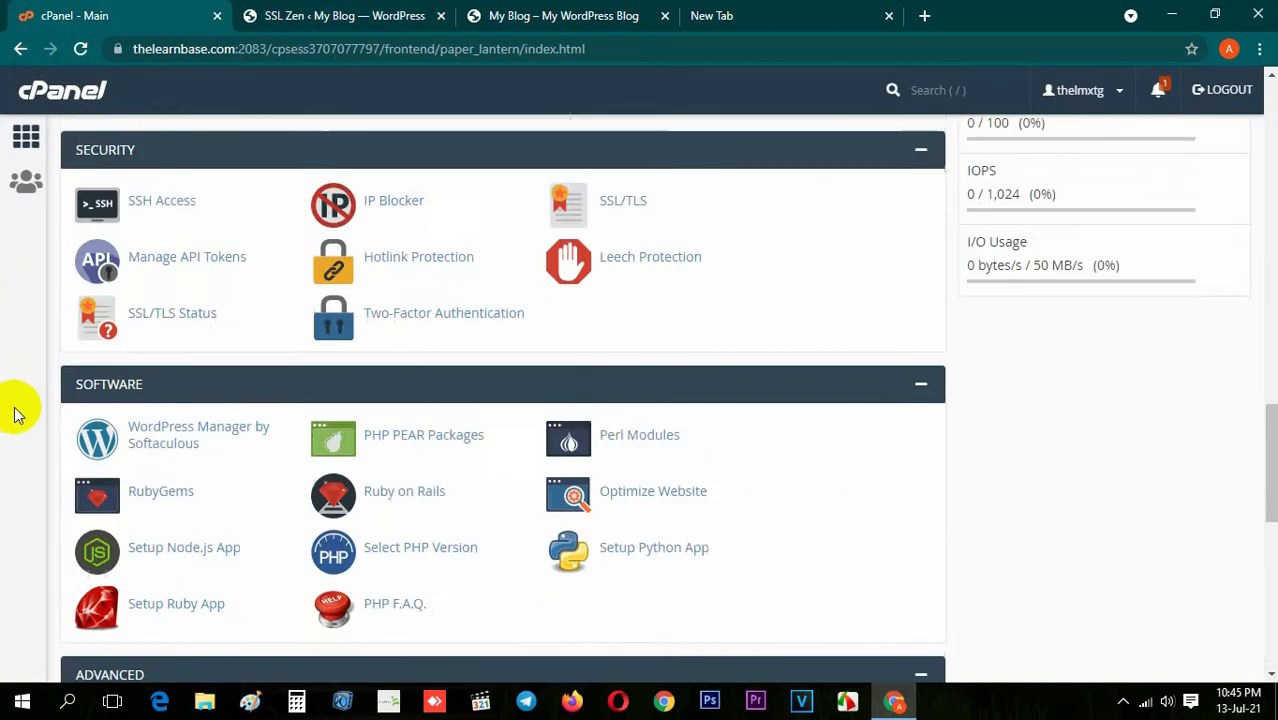
{"action": "scroll", "coordinate": [12, 418], "scroll_direction": "up", "scroll_amount": 10}
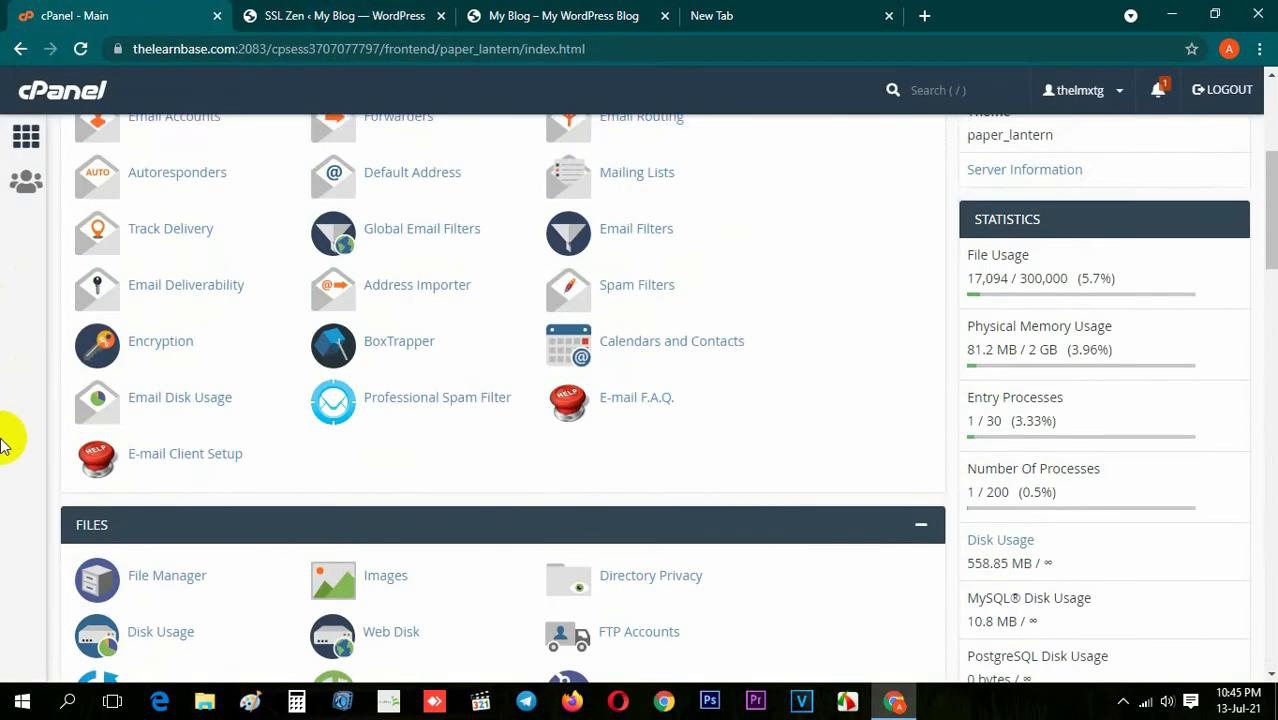
{"action": "scroll", "coordinate": [60, 430], "scroll_direction": "down", "scroll_amount": 2}
{"action": "left_click", "coordinate": [176, 405]}
{"action": "left_click", "coordinate": [477, 12]}
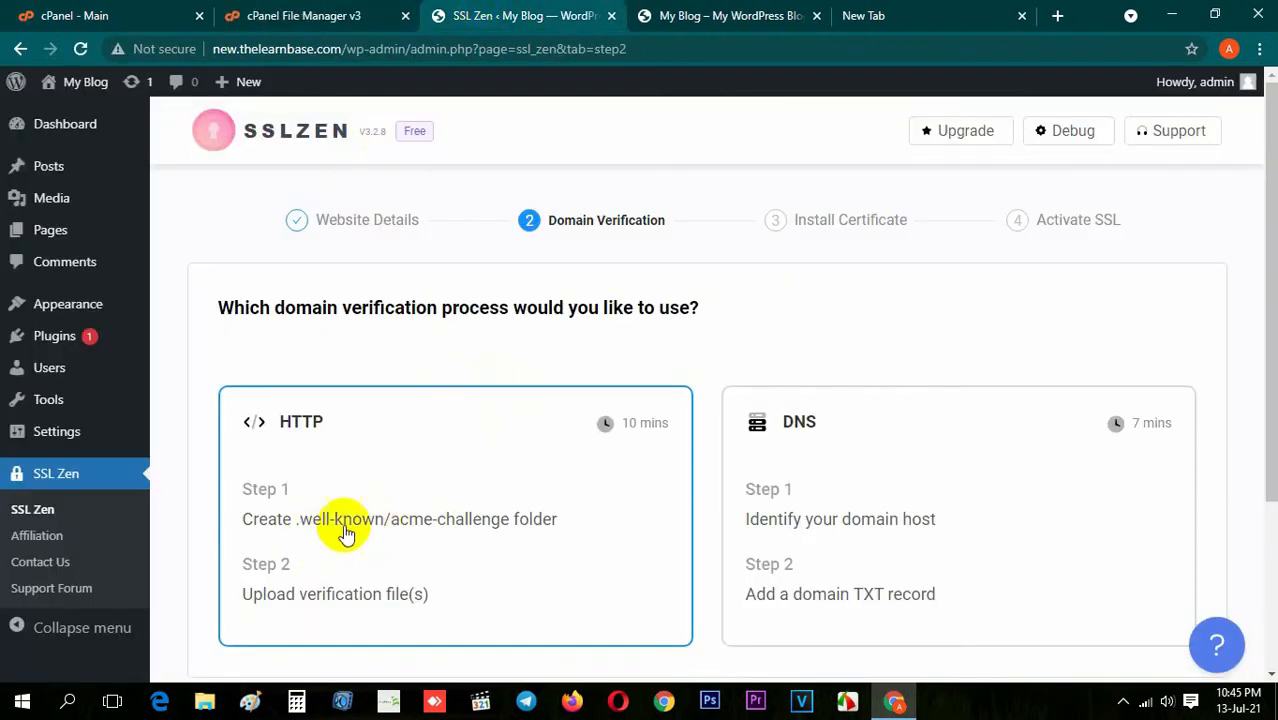
{"action": "left_click", "coordinate": [267, 14]}
{"action": "scroll", "coordinate": [569, 420], "scroll_direction": "down", "scroll_amount": 2}
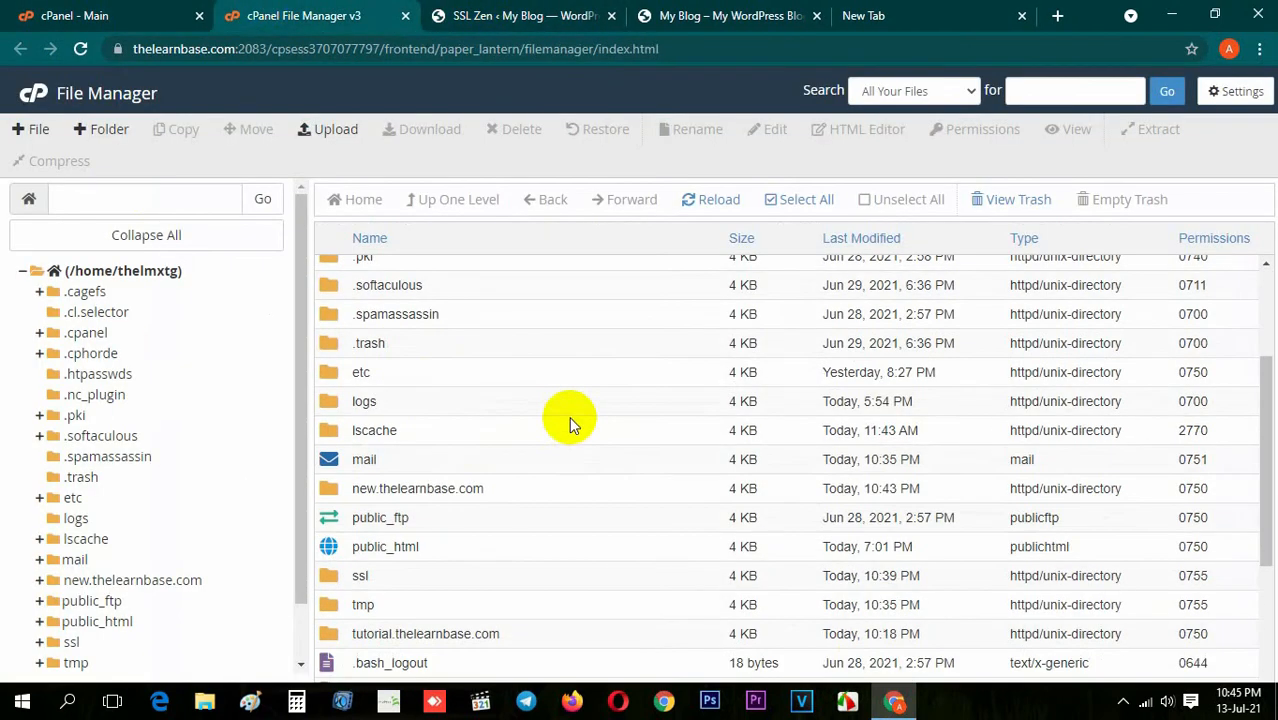
{"action": "double_click", "coordinate": [541, 494]}
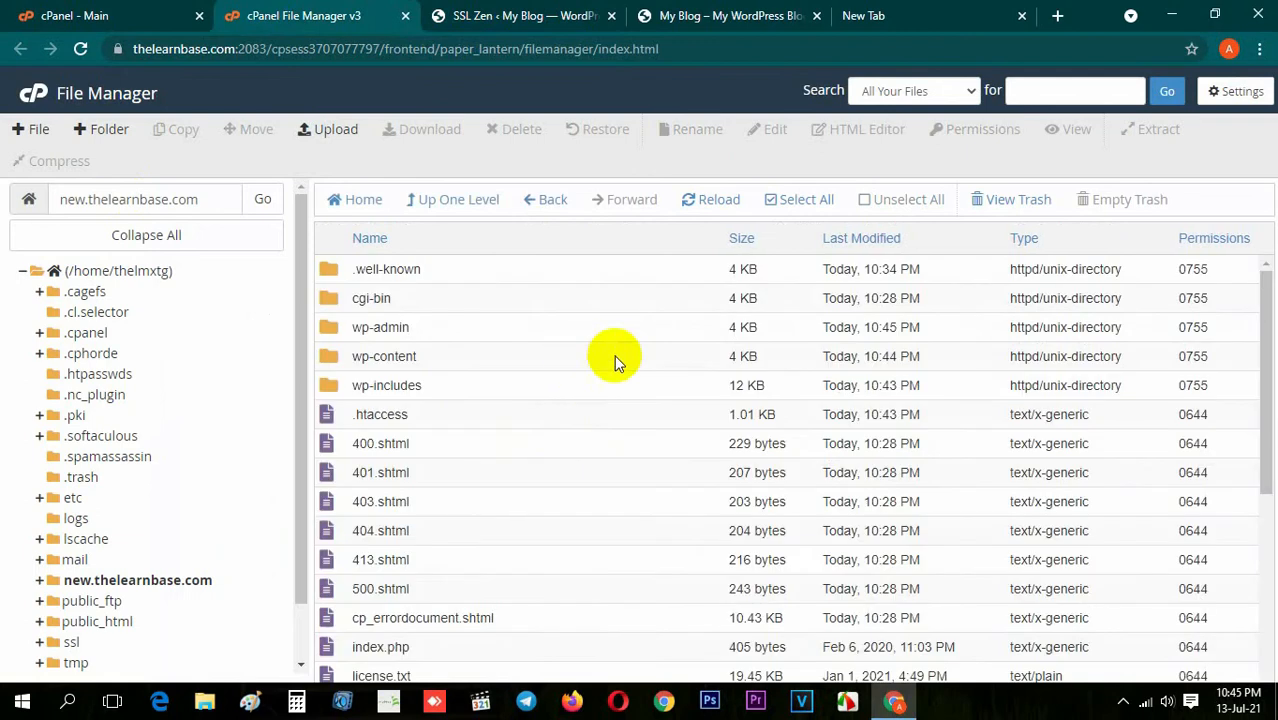
- Save the File Manager preferences with Show Hidden Files (dotfiles) enabled, and open the .well-known/acme-challenge folder
{"action": "left_click", "coordinate": [1238, 98]}
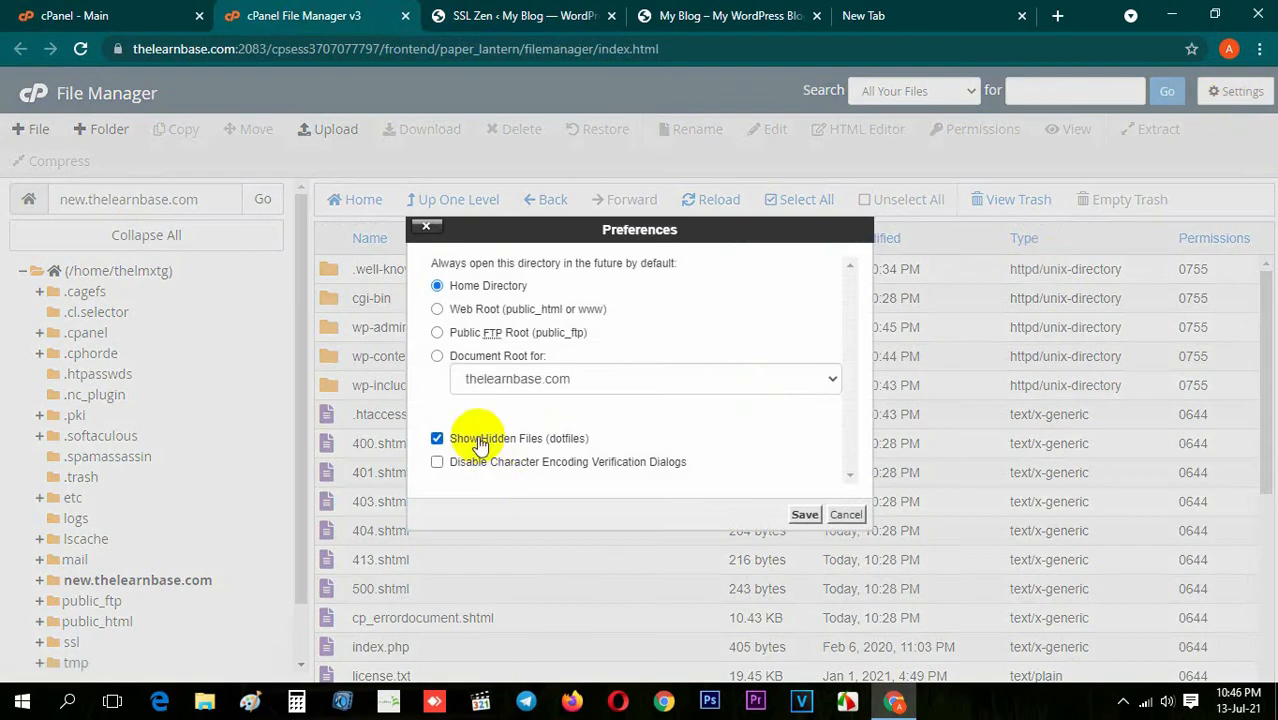
{"action": "left_click", "coordinate": [804, 515]}
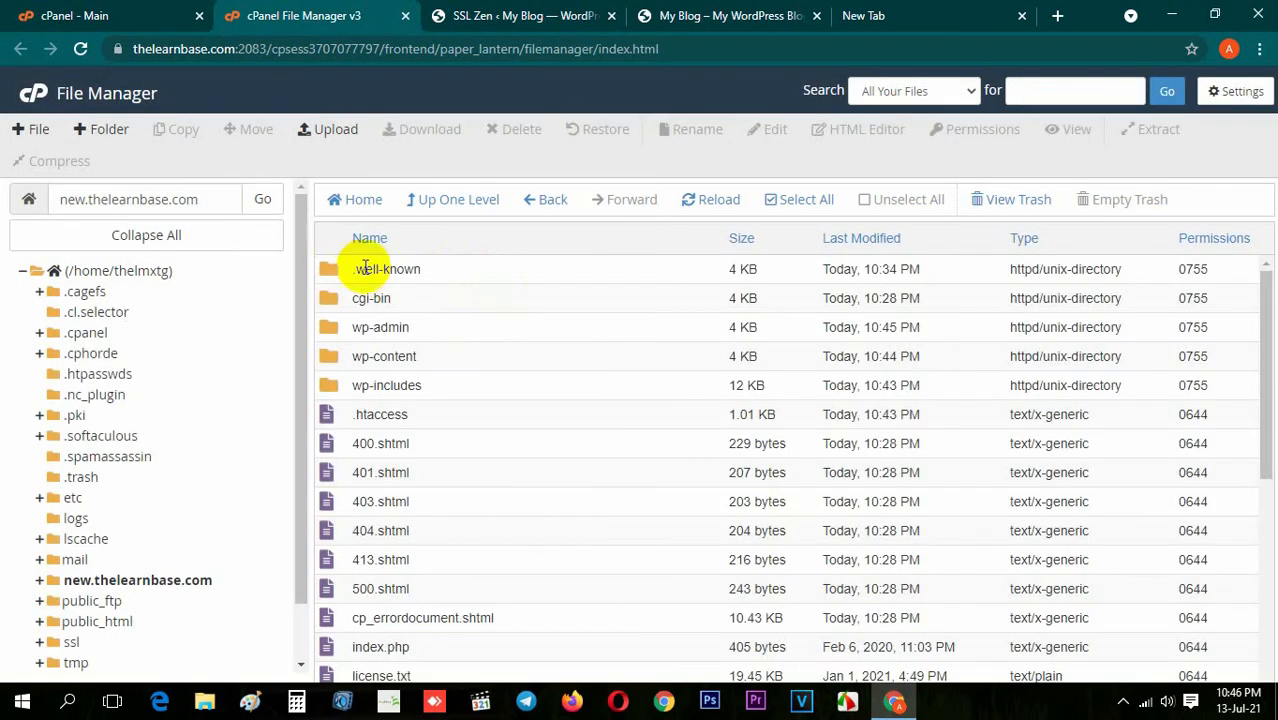
{"action": "double_click", "coordinate": [468, 272]}
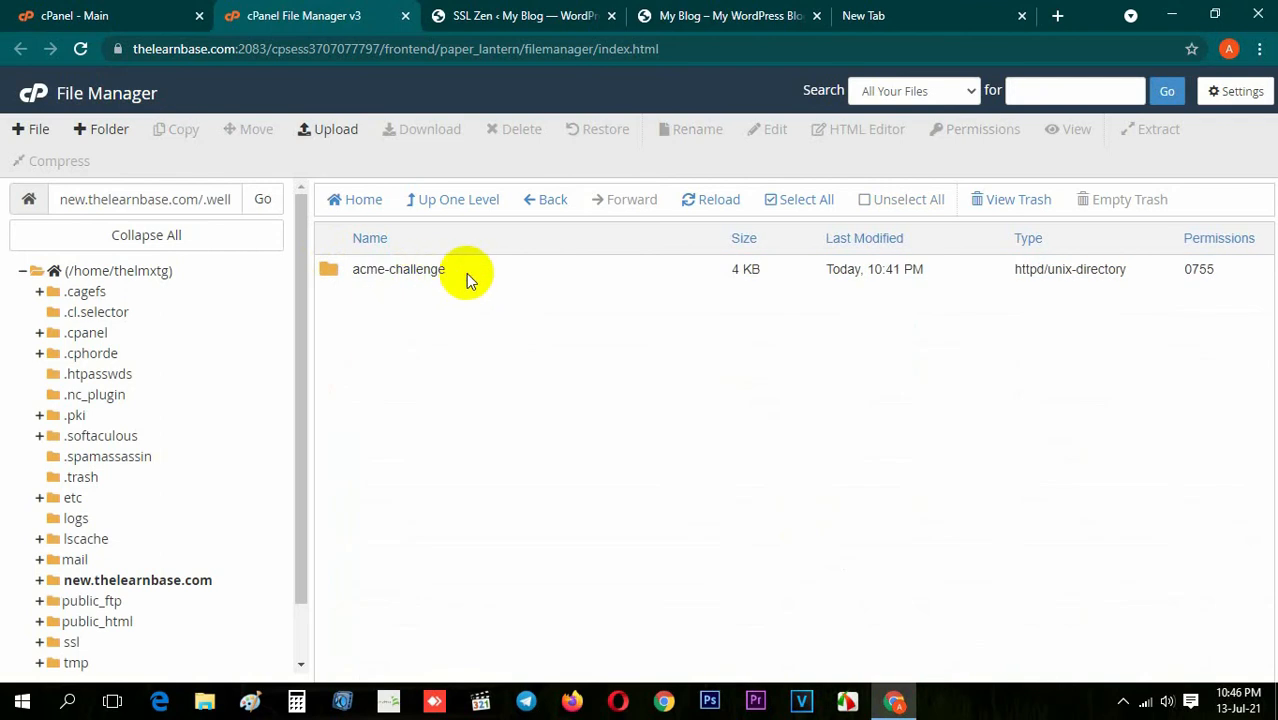
{"action": "double_click", "coordinate": [466, 276]}
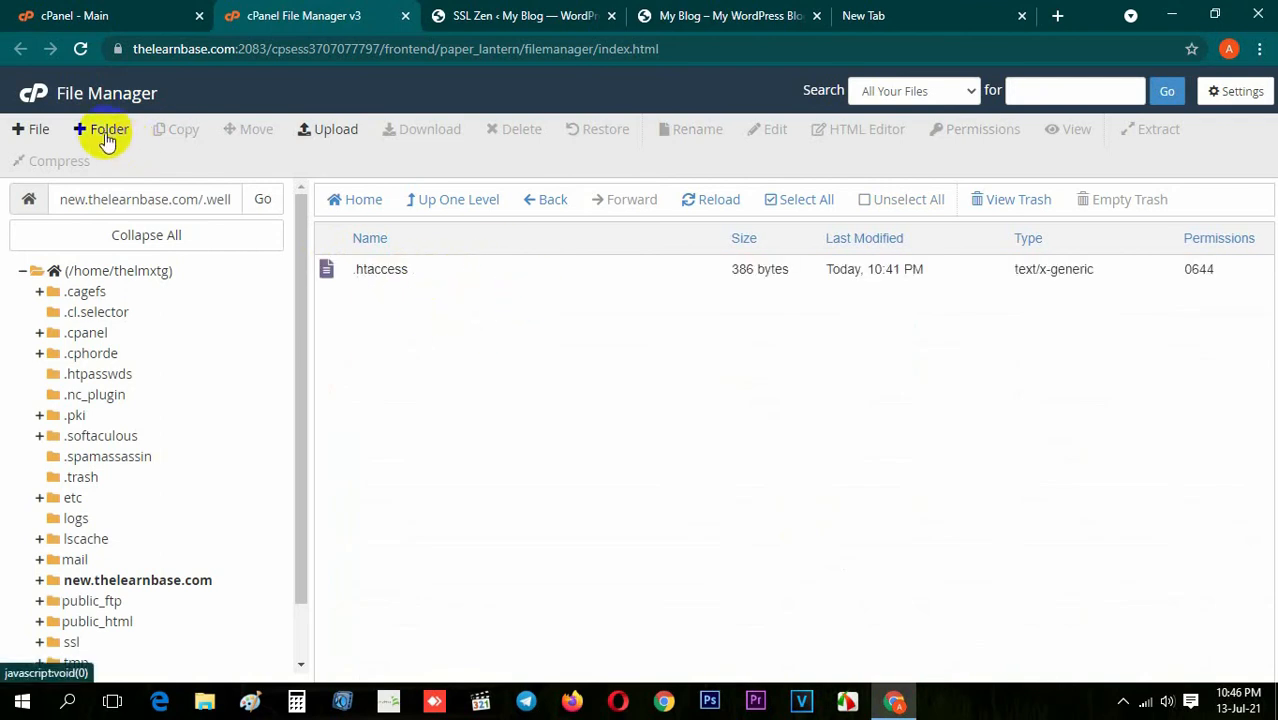
- Return to SSL Zen and proceed with HTTP as the domain verification process
{"action": "left_click", "coordinate": [457, 14]}
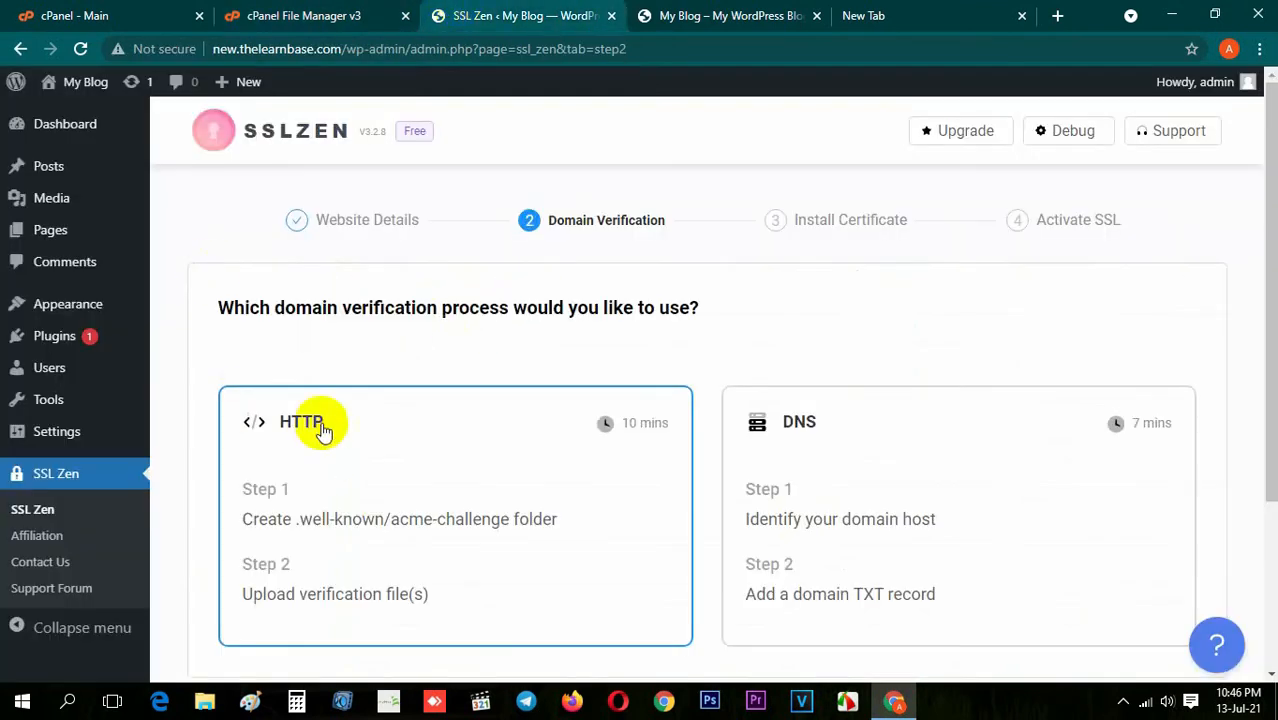
{"action": "scroll", "coordinate": [800, 540], "scroll_direction": "down", "scroll_amount": 1}
{"action": "left_click", "coordinate": [1148, 630]}
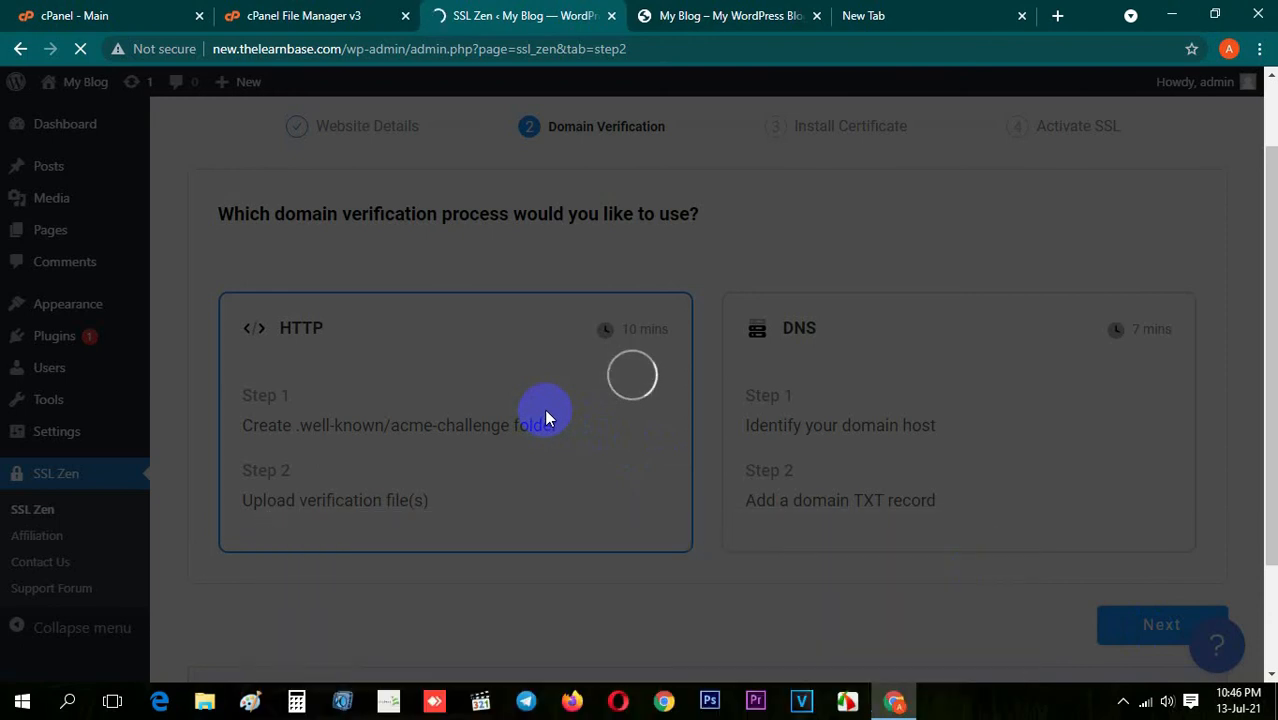
- Review the HTTP verification instructions against the acme-challenge folder and download verification File 1
{"action": "scroll", "coordinate": [456, 400], "scroll_direction": "down", "scroll_amount": 2}
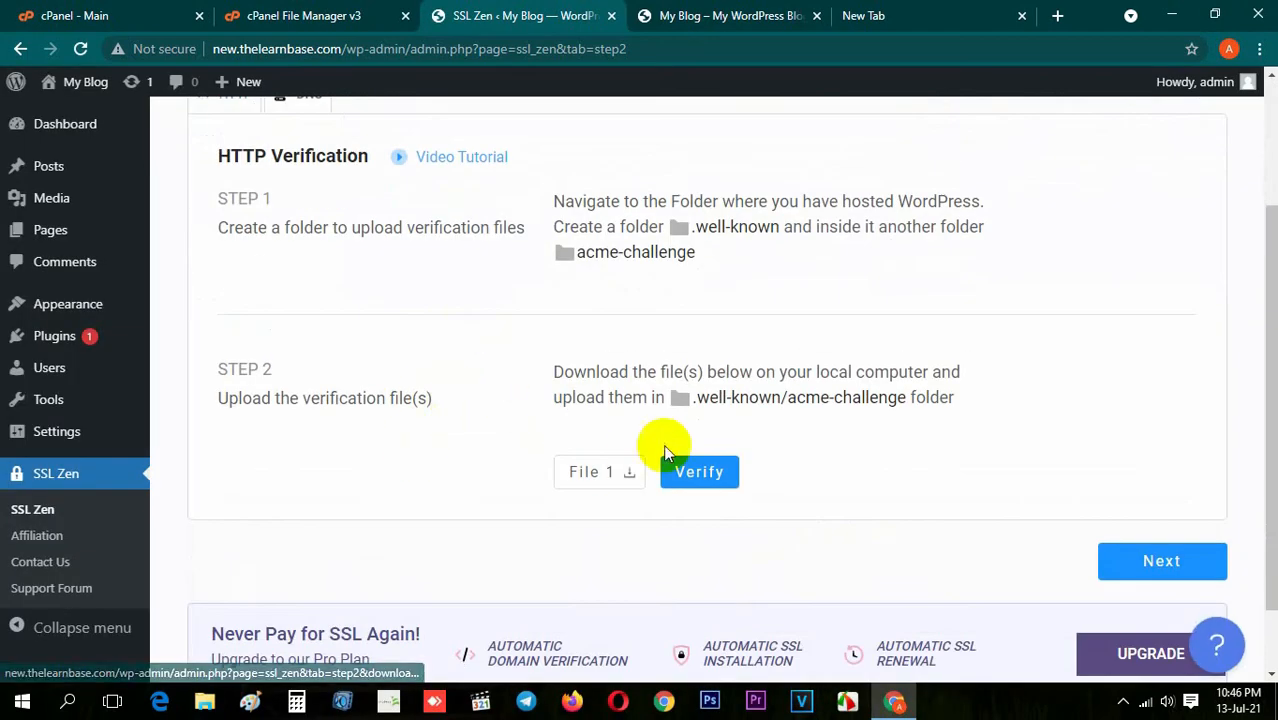
{"action": "left_click", "coordinate": [292, 12]}
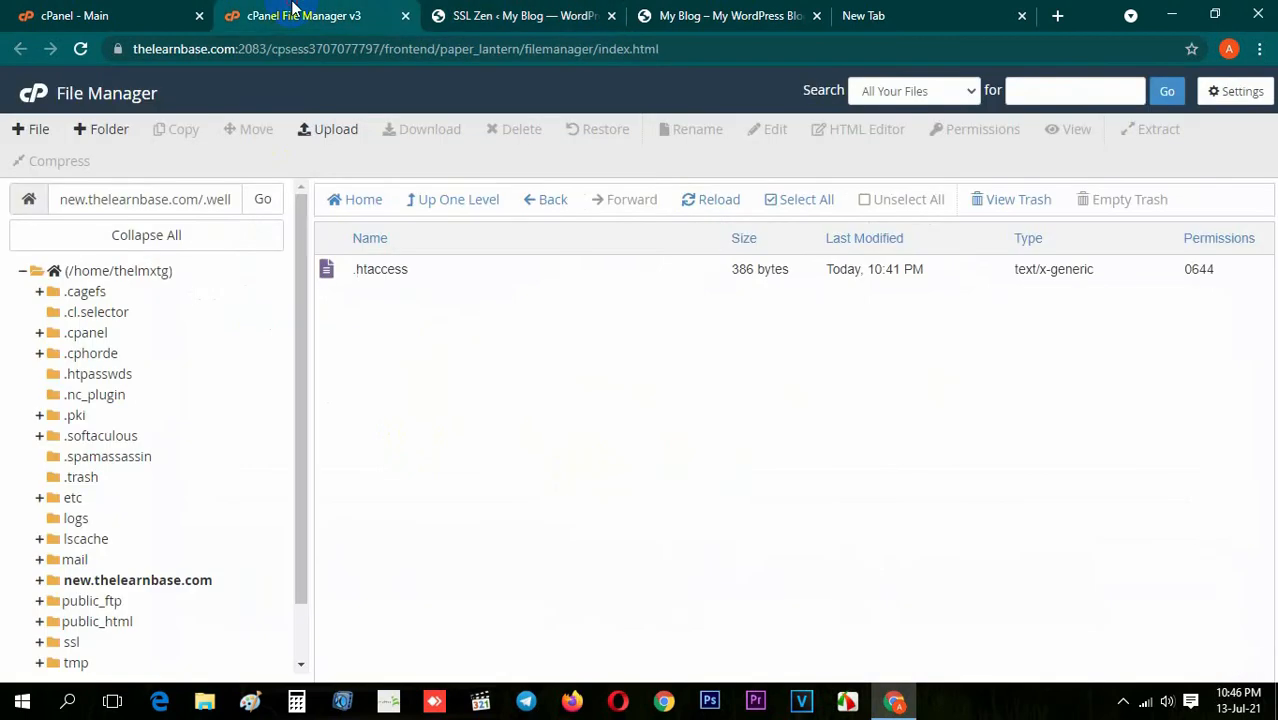
{"action": "left_click", "coordinate": [468, 14]}
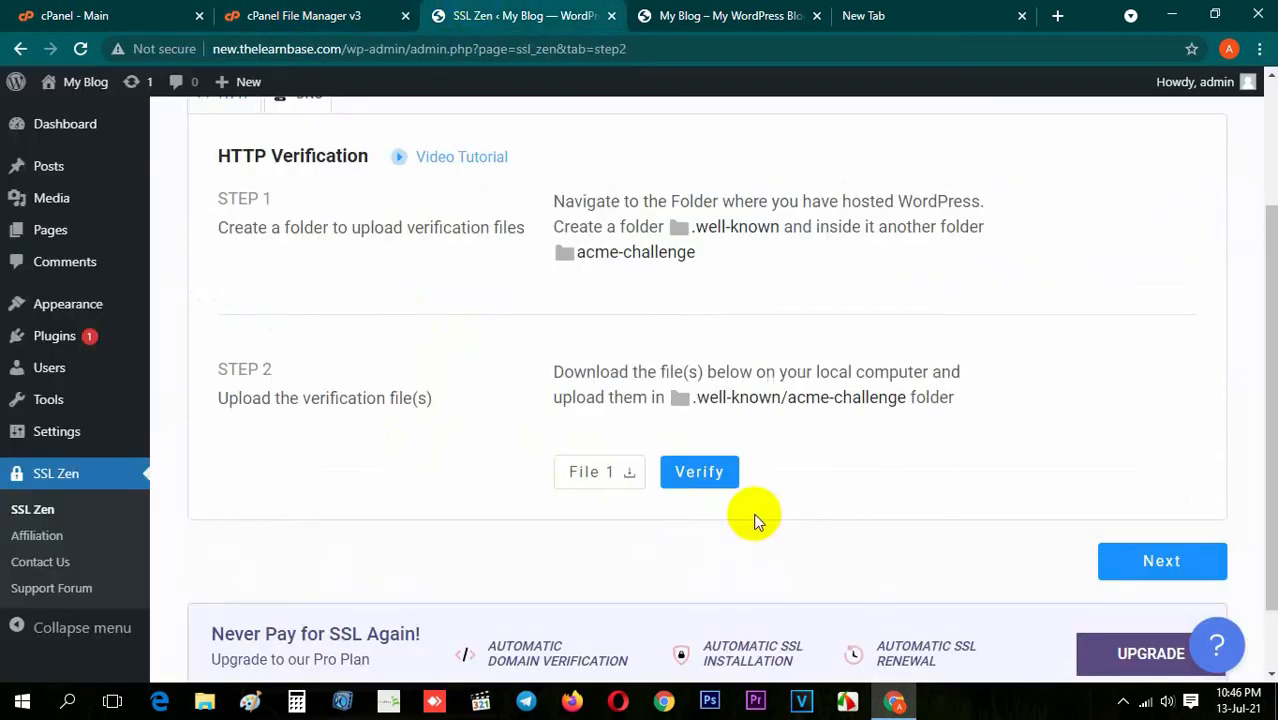
{"action": "left_click", "coordinate": [597, 474]}
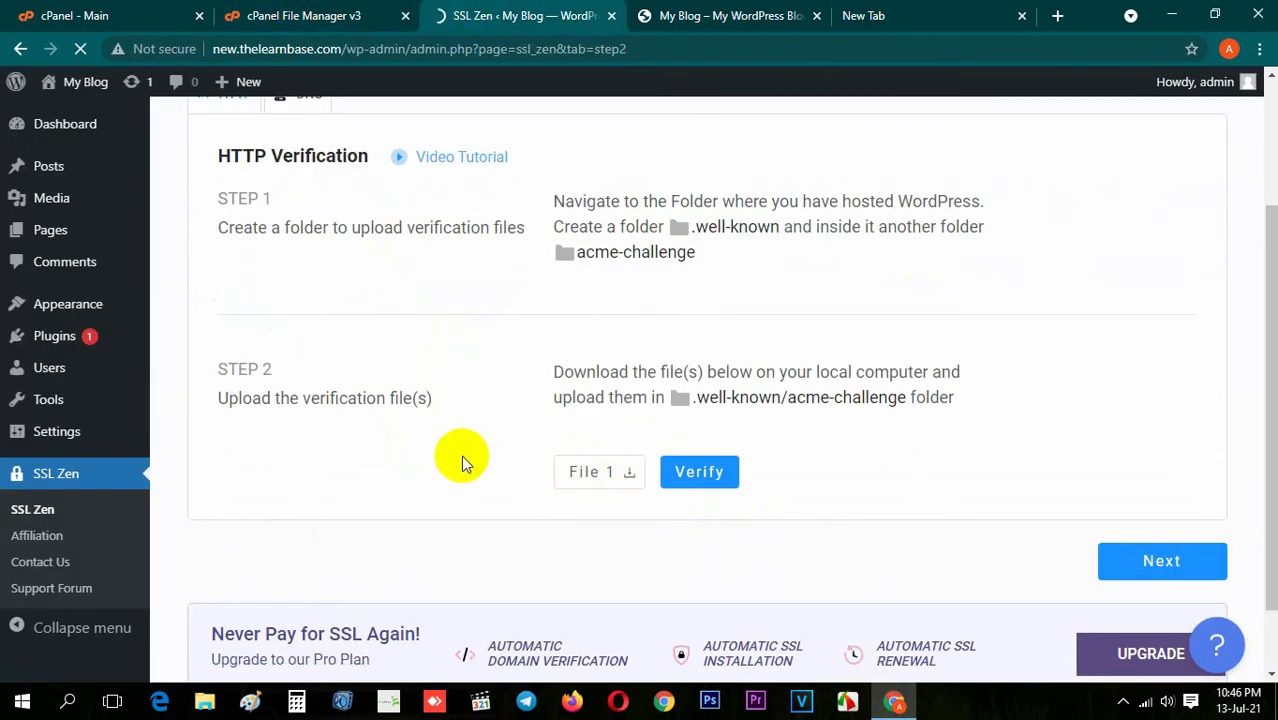
- Upload the downloaded verification file to the .well-known/acme-challenge folder in File Manager and return to that folder
{"action": "left_click", "coordinate": [268, 14]}
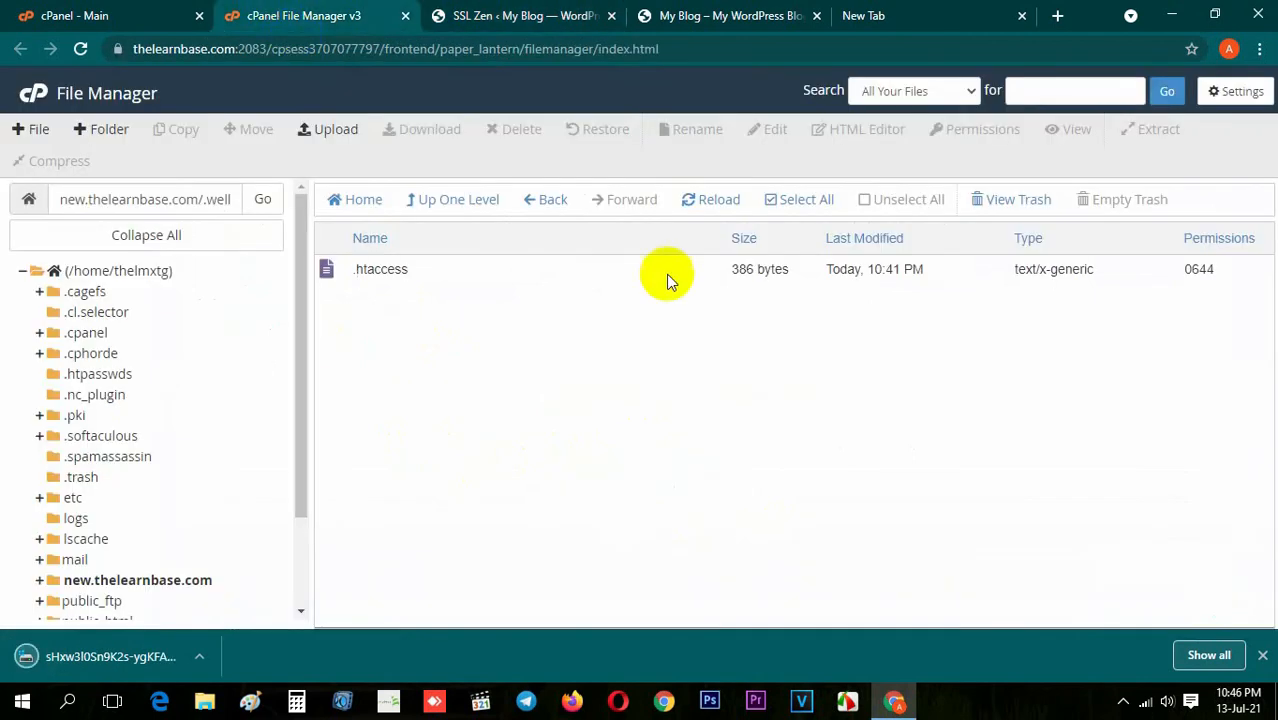
{"action": "left_click", "coordinate": [333, 129]}
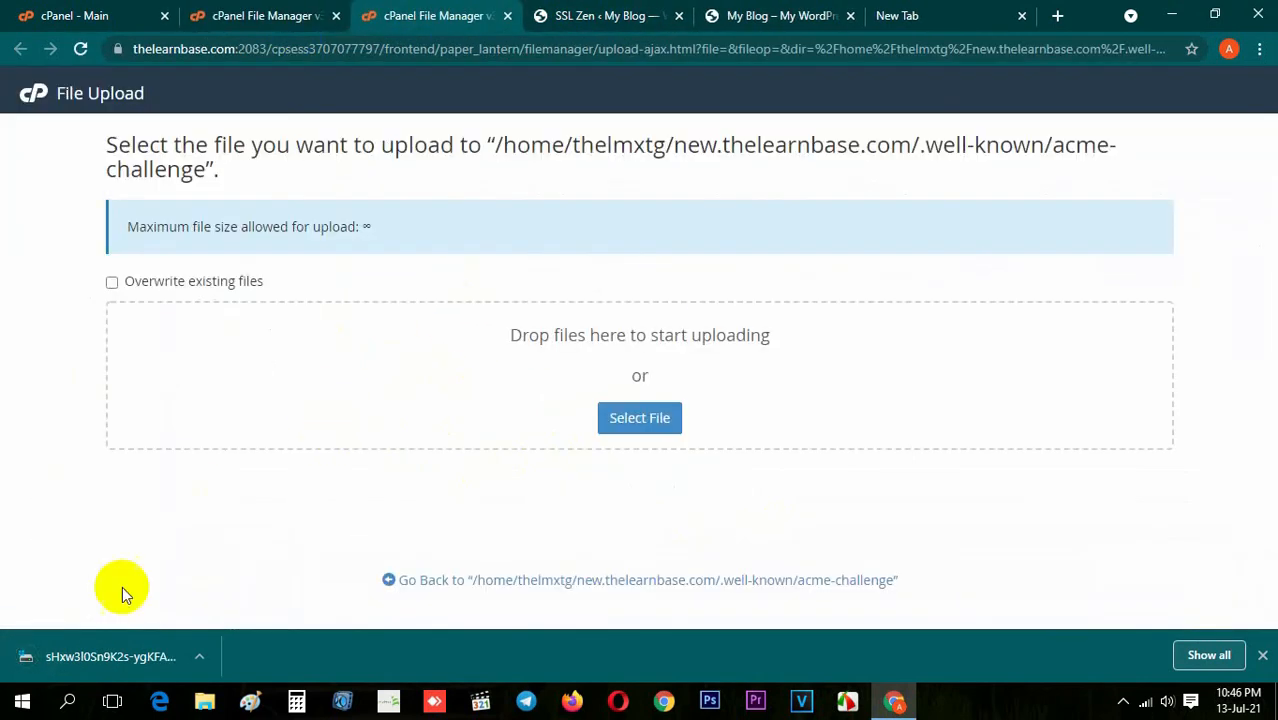
{"action": "left_click_drag", "start_coordinate": [310, 384], "coordinate": [318, 390]}
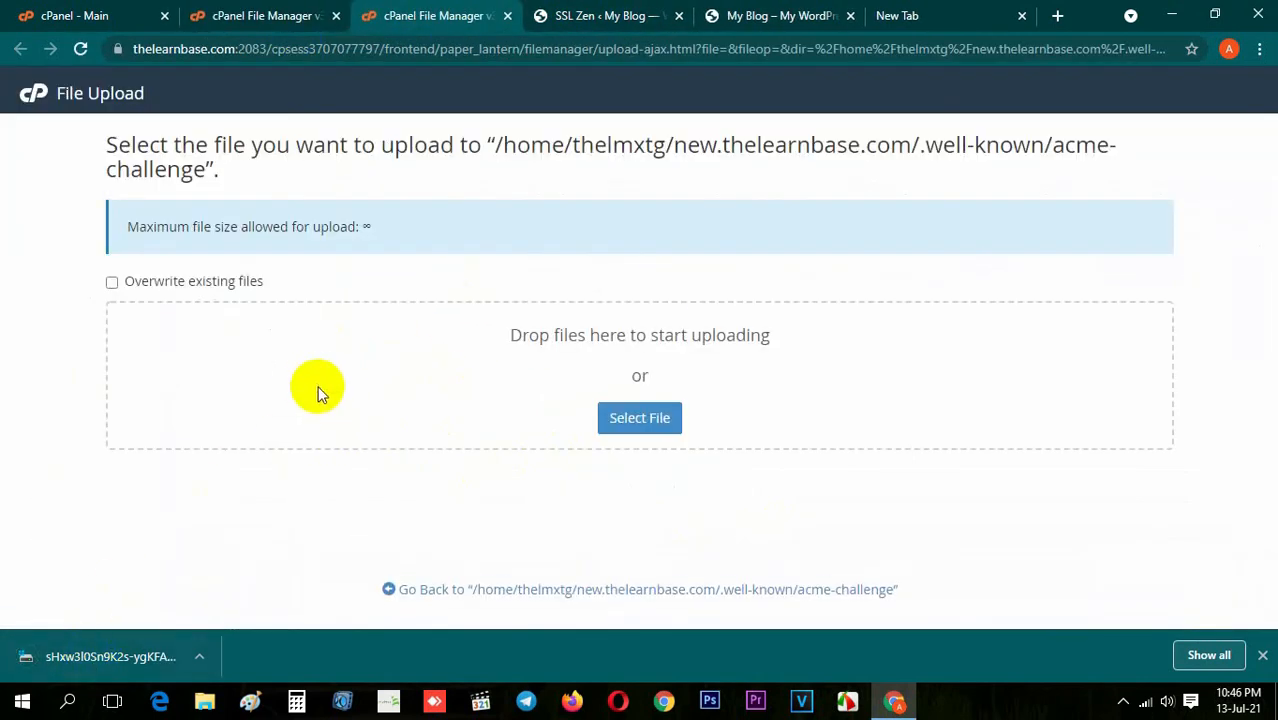
{"action": "left_click", "coordinate": [1262, 655]}
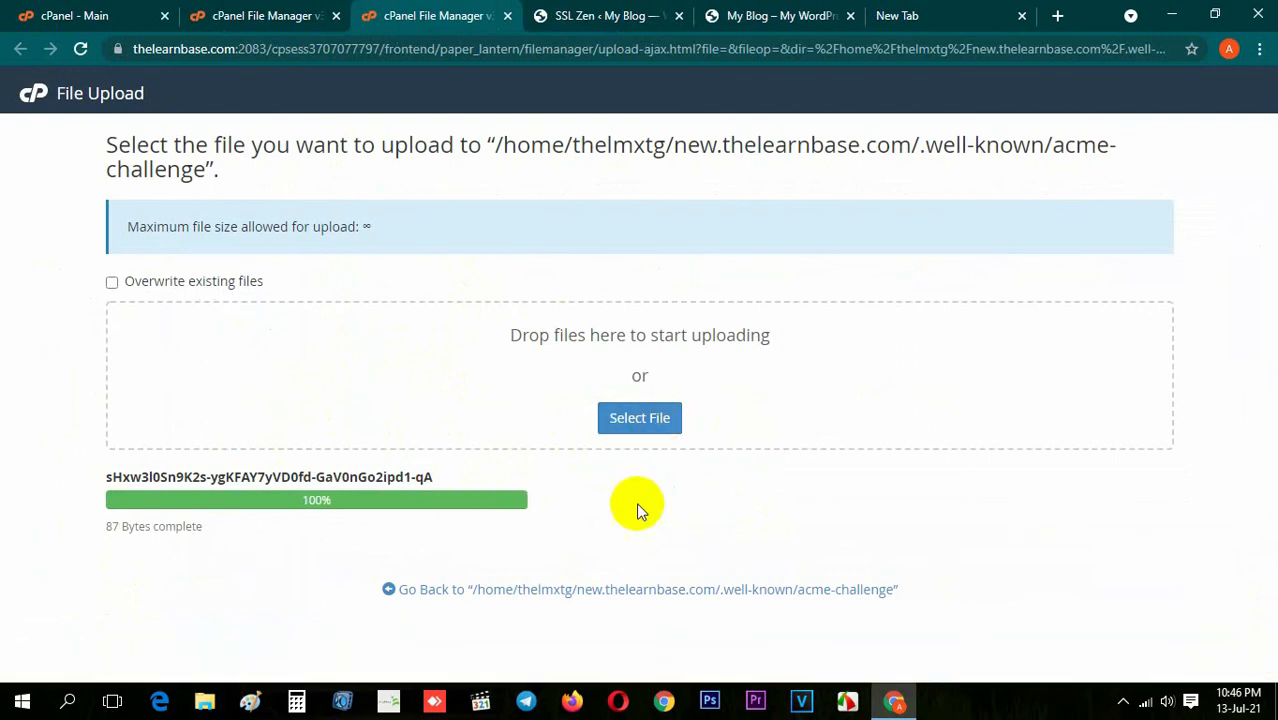
{"action": "left_click", "coordinate": [556, 590]}
- Verify the uploaded file in SSL Zen and proceed to the Install Certificate stage
{"action": "left_click", "coordinate": [495, 15]}
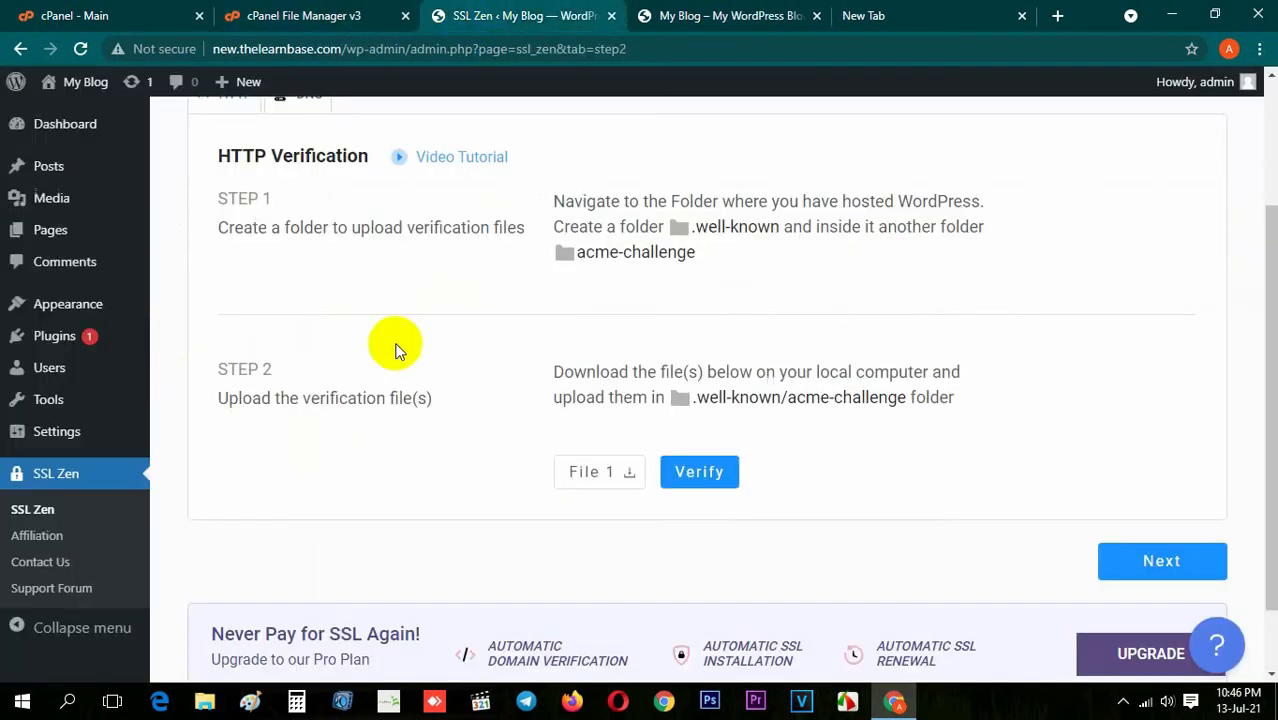
{"action": "left_click", "coordinate": [697, 474]}
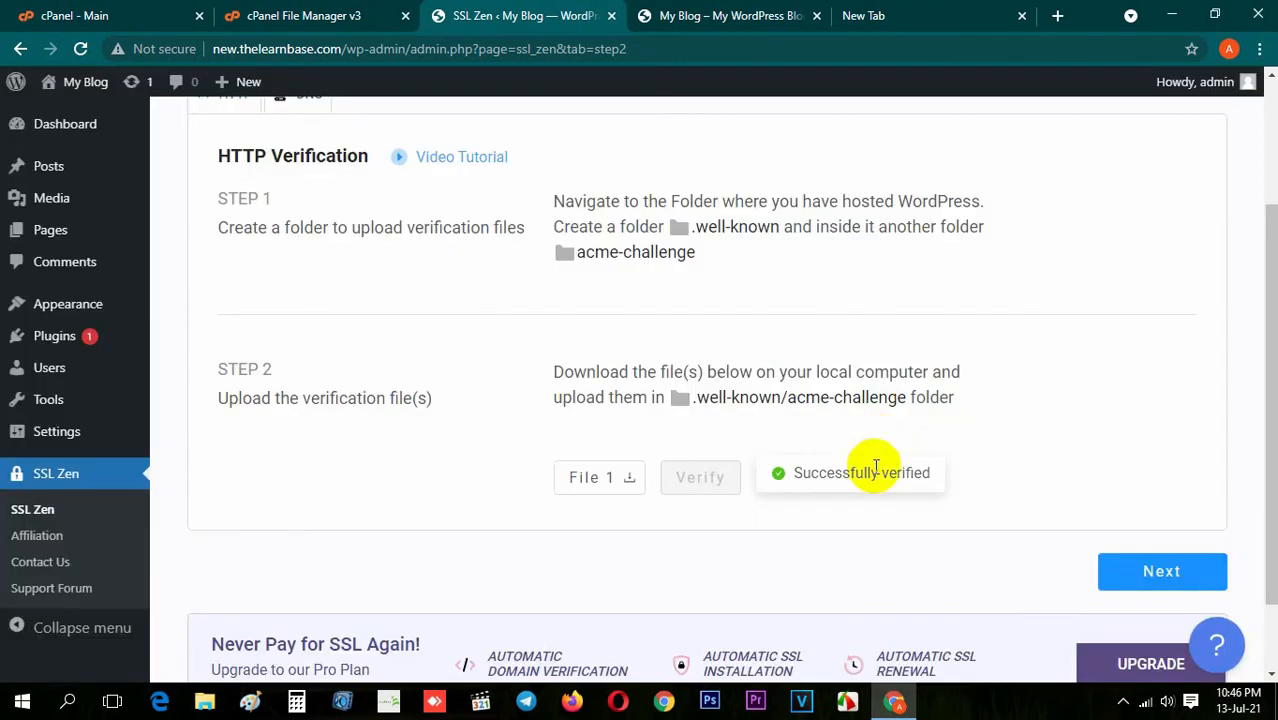
{"action": "left_click", "coordinate": [1165, 571]}
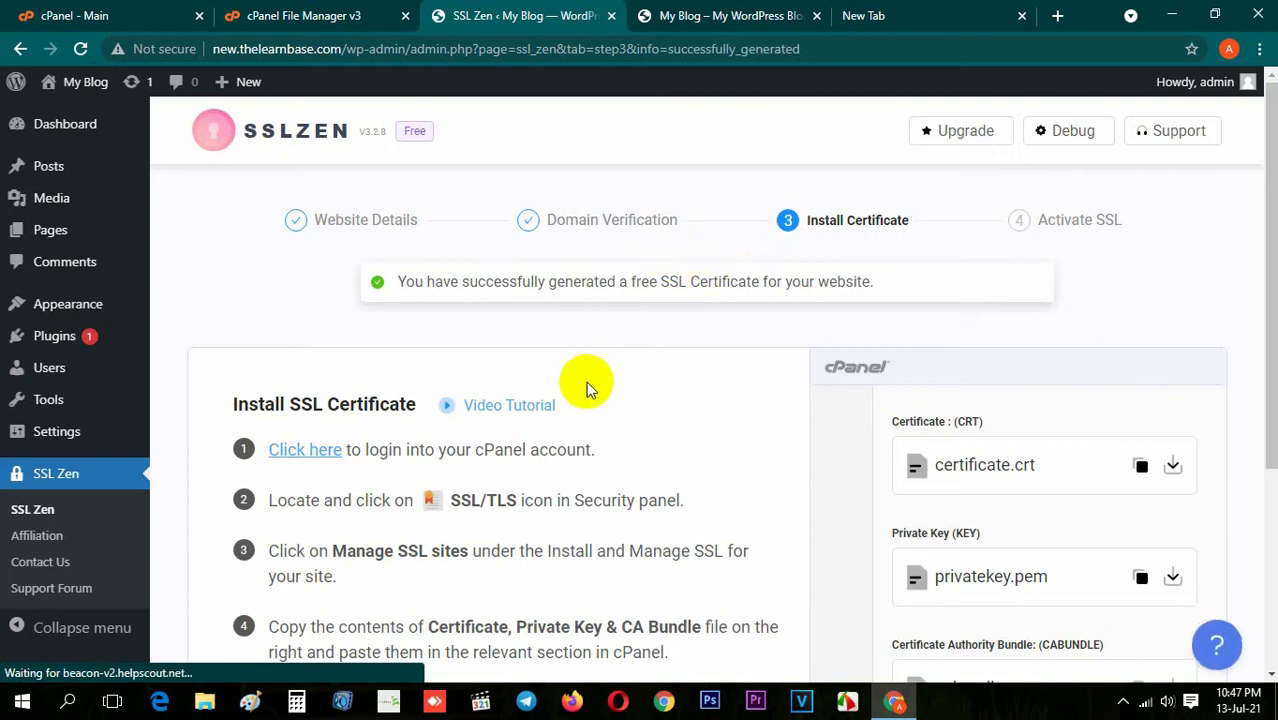
- Download certificate.crt, privatekey.pem and cabundle.crt from SSL Zen, keeping the files the browser flags
{"action": "scroll", "coordinate": [587, 377], "scroll_direction": "down", "scroll_amount": 2}
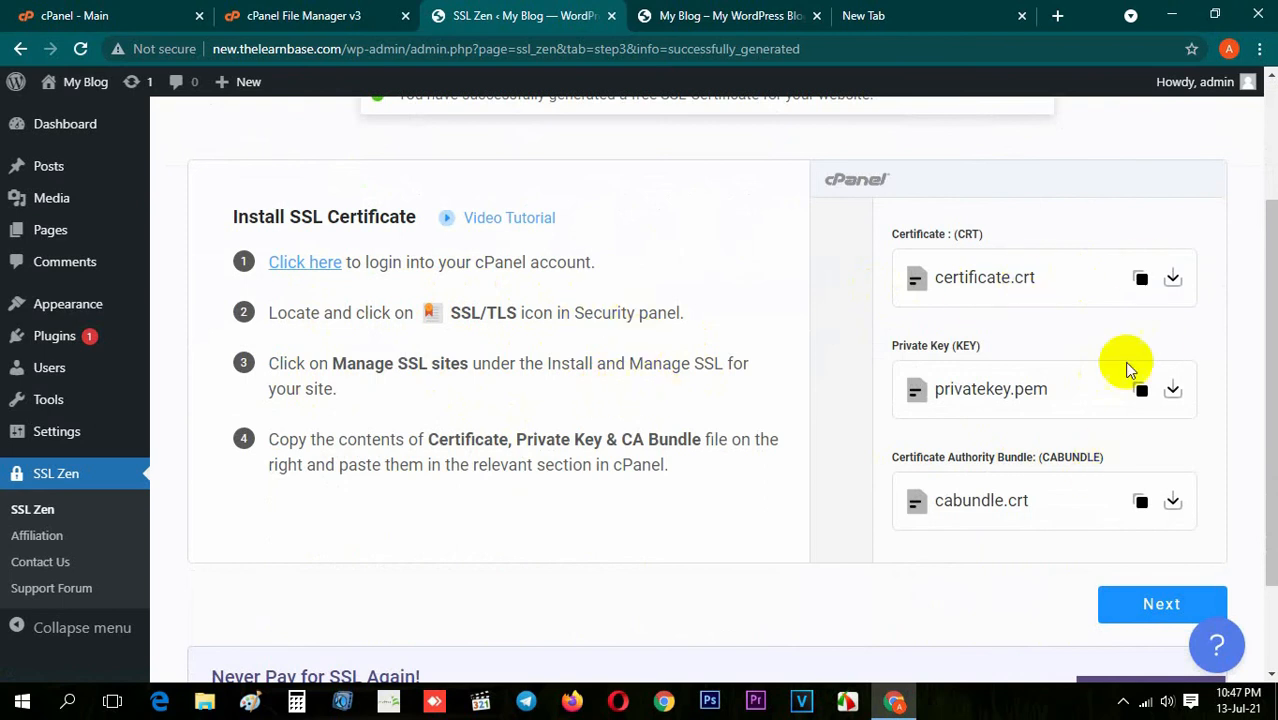
{"action": "left_click", "coordinate": [1172, 279]}
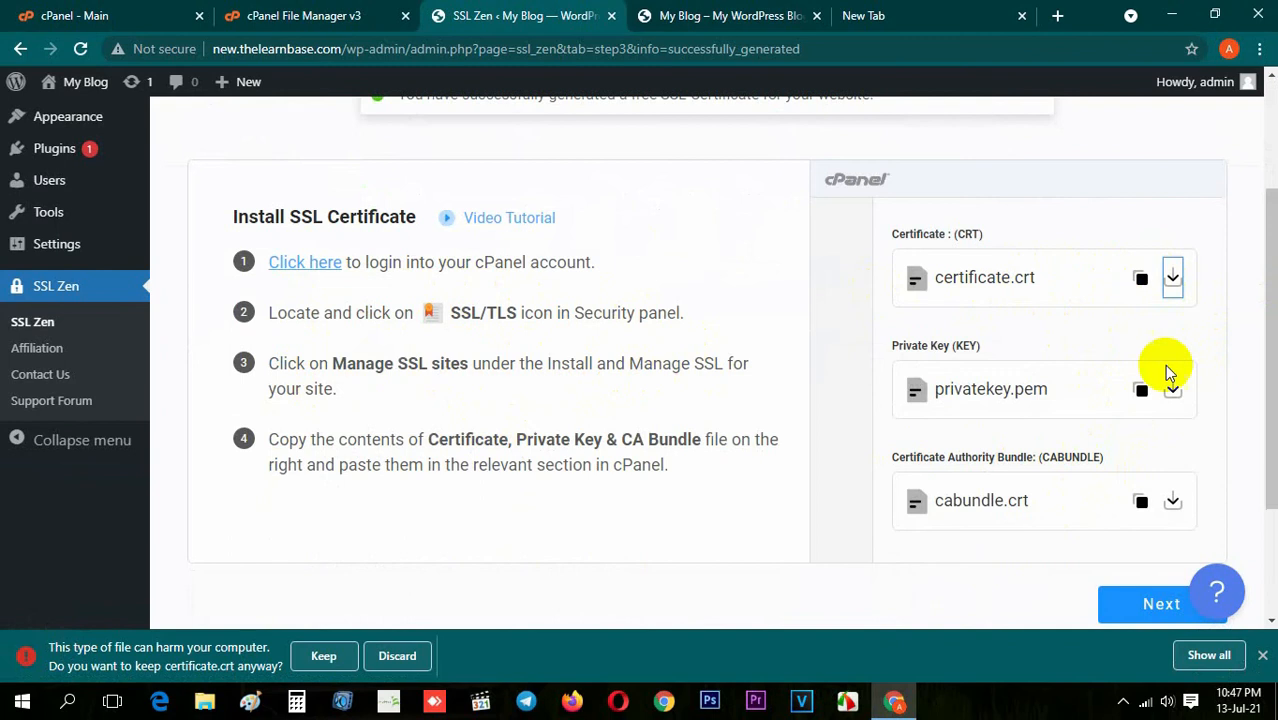
{"action": "left_click", "coordinate": [1172, 388]}
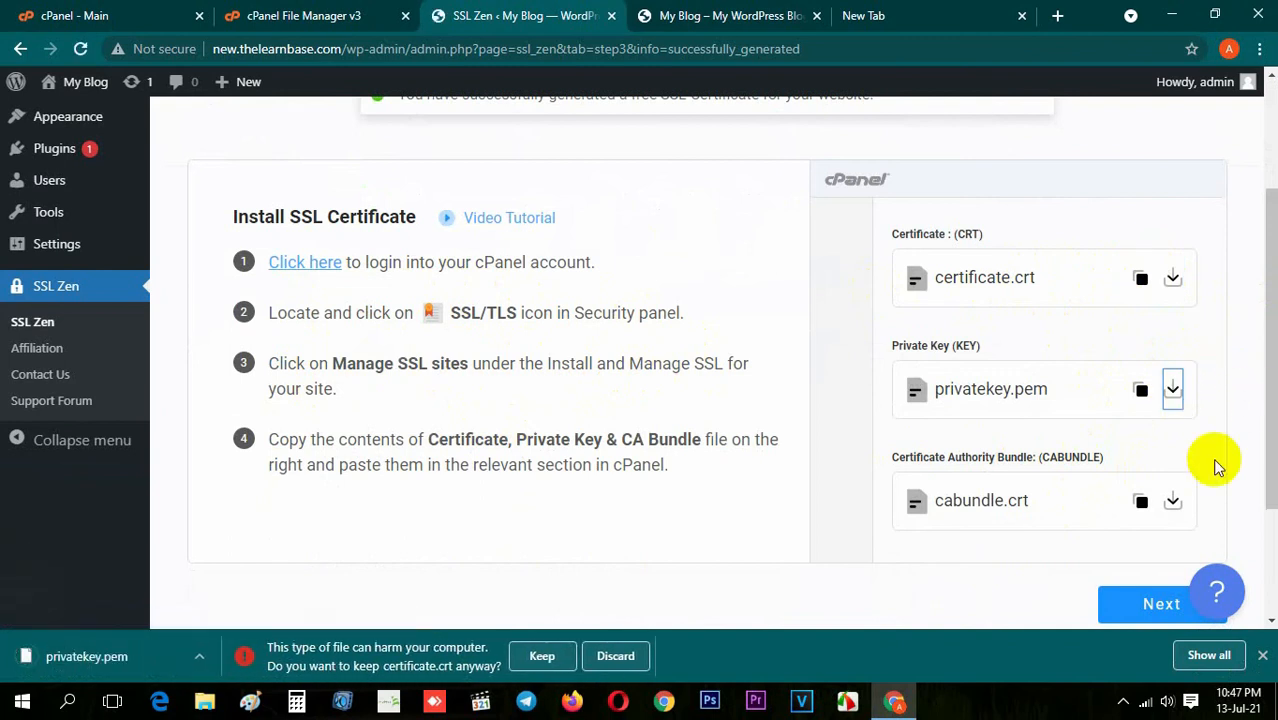
{"action": "left_click", "coordinate": [1172, 500]}
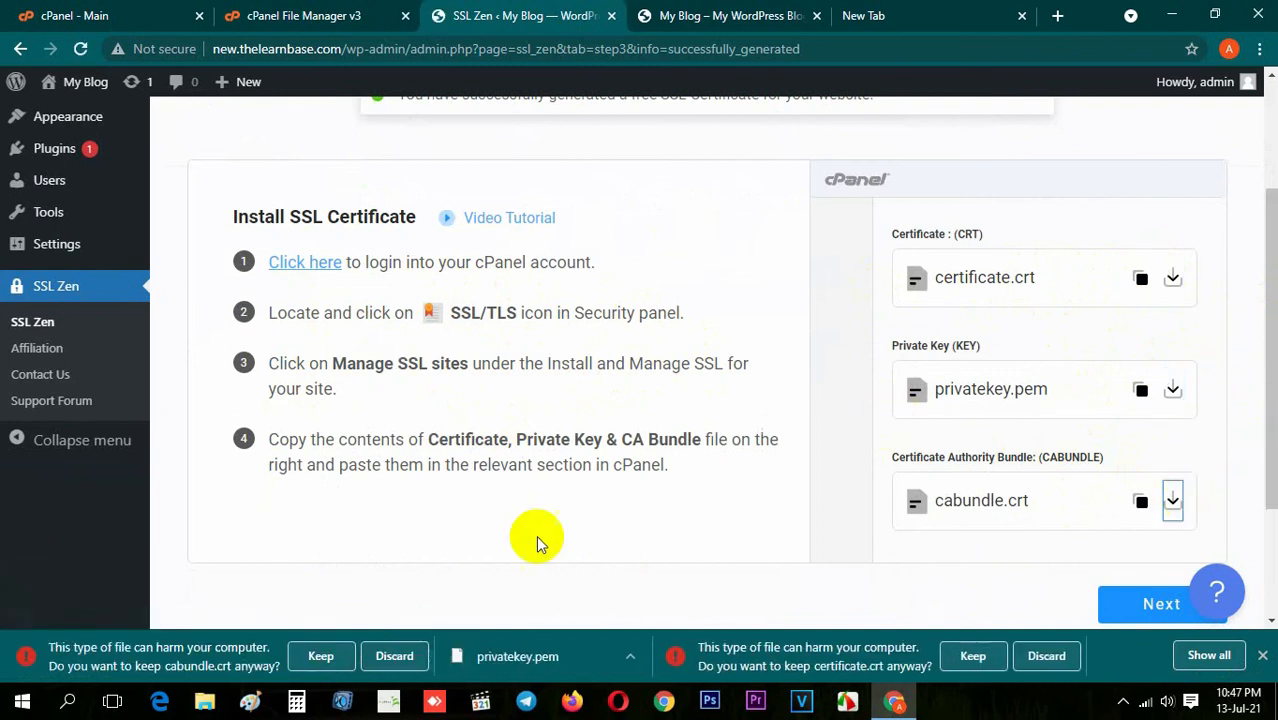
{"action": "left_click", "coordinate": [321, 656]}
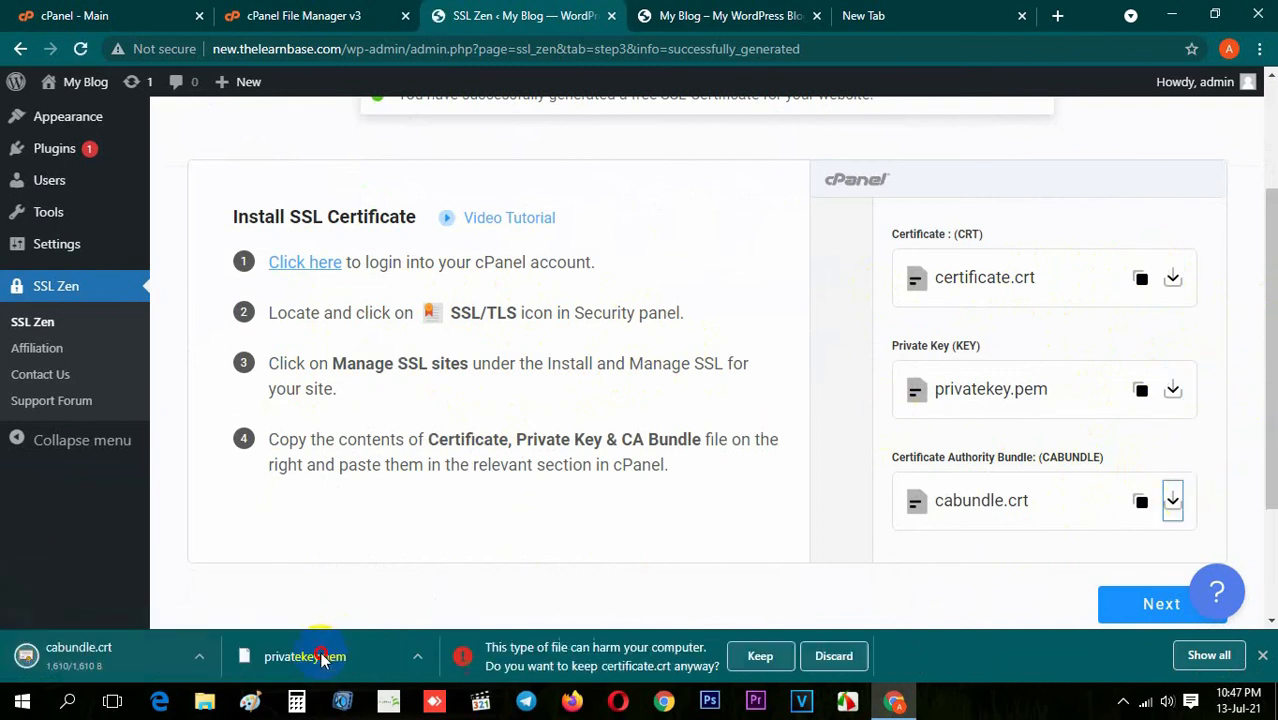
{"action": "left_click", "coordinate": [759, 657]}
{"action": "left_click", "coordinate": [1262, 655]}
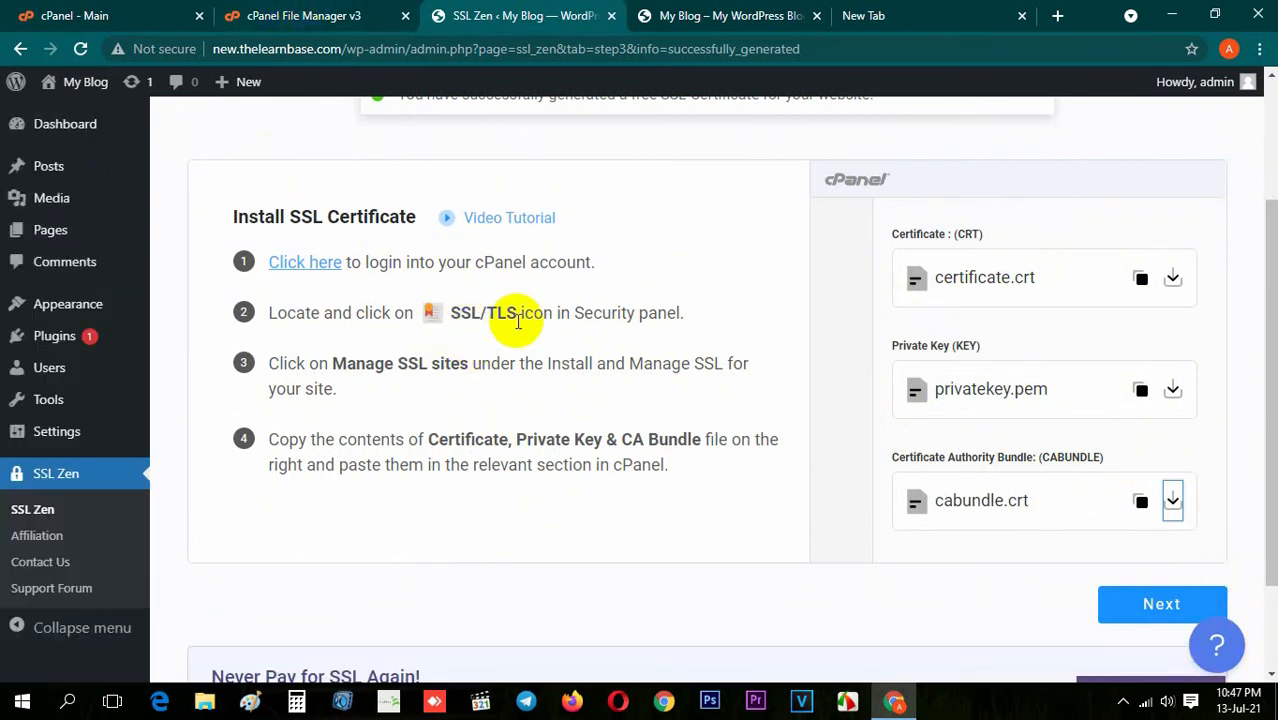
- Search cPanel for "ssl", open SSL/TLS and go to Manage SSL sites
{"action": "left_click", "coordinate": [84, 10]}
{"action": "scroll", "coordinate": [9, 300], "scroll_direction": "up", "scroll_amount": 10}
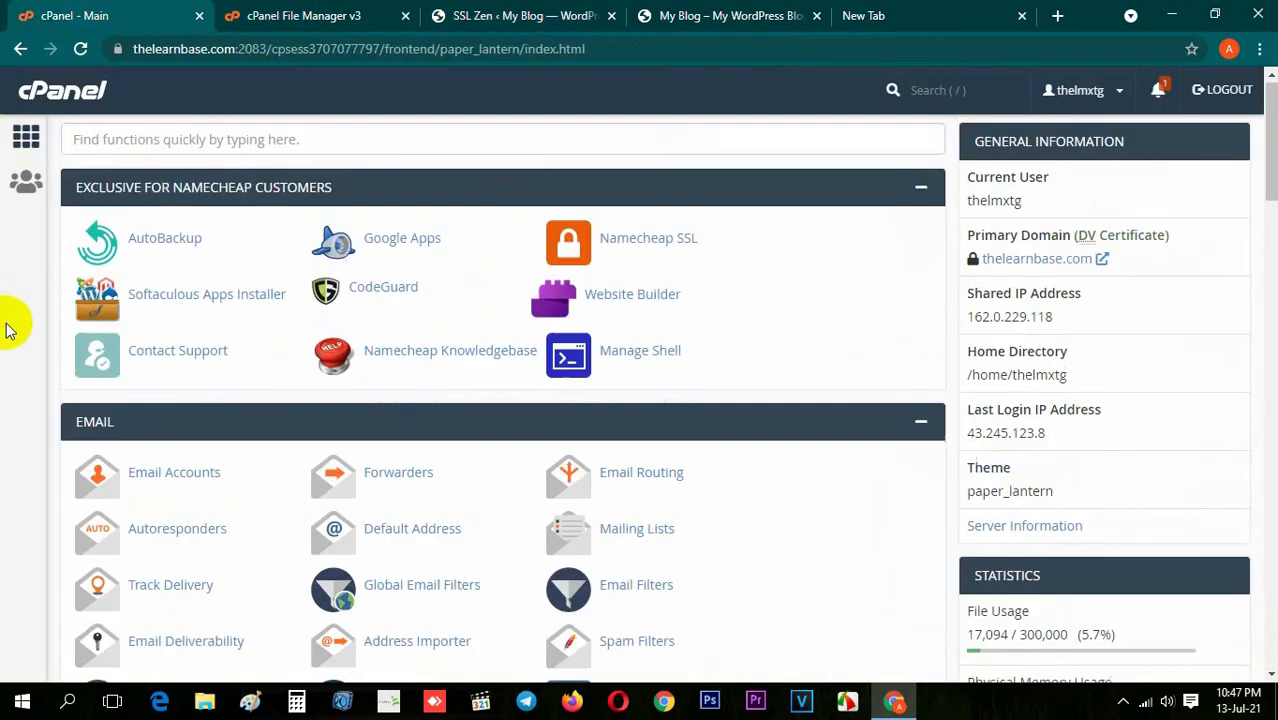
{"action": "left_click", "coordinate": [172, 146]}
{"action": "type", "text": "ssl"}
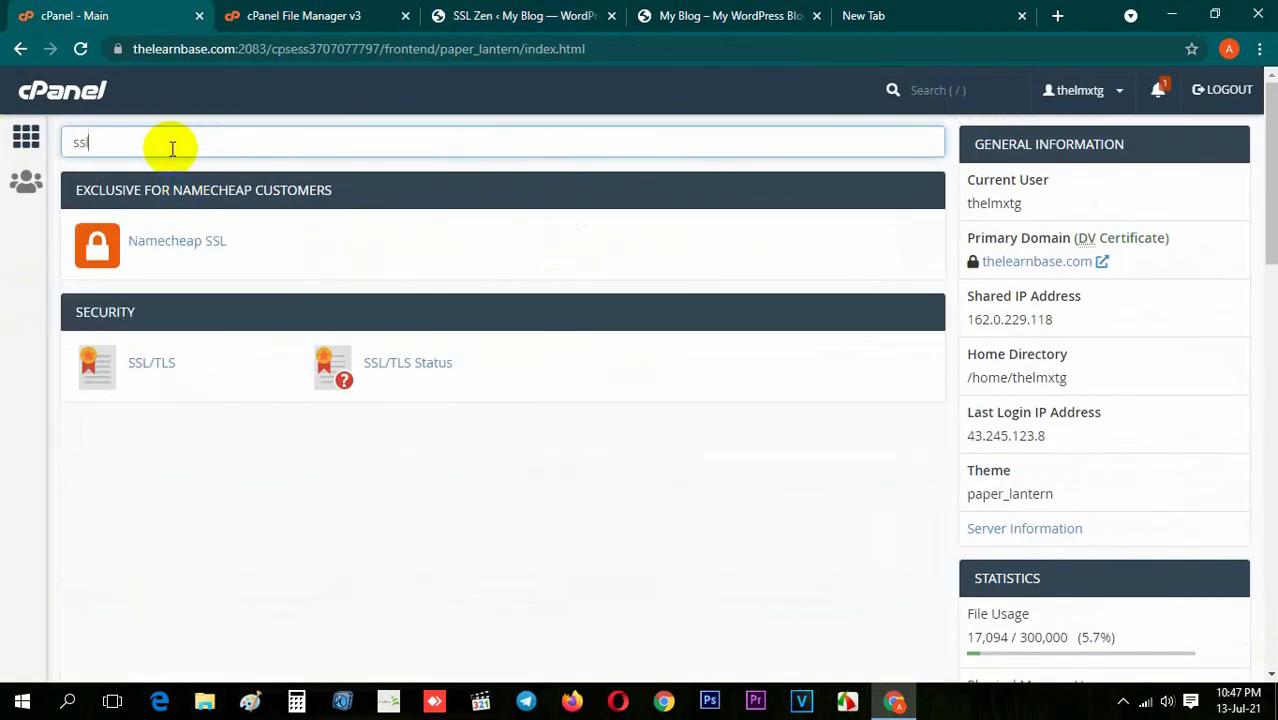
{"action": "left_click", "coordinate": [165, 373]}
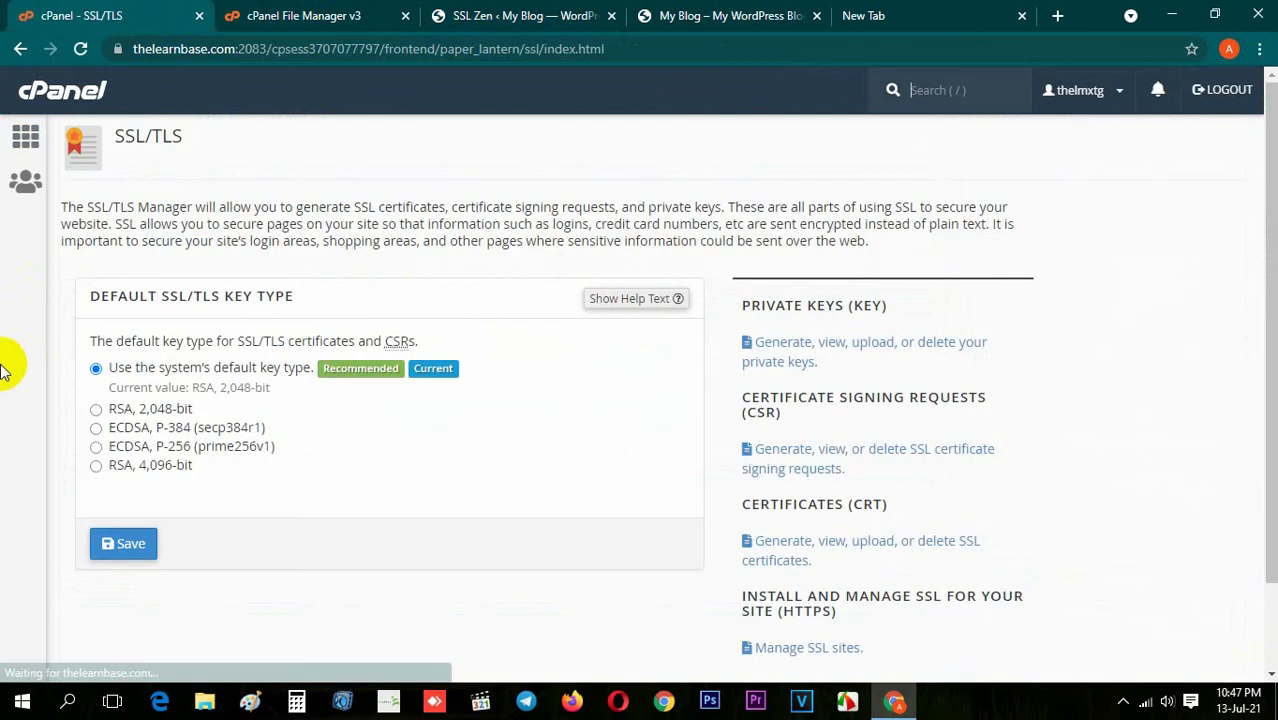
{"action": "left_click", "coordinate": [810, 648]}
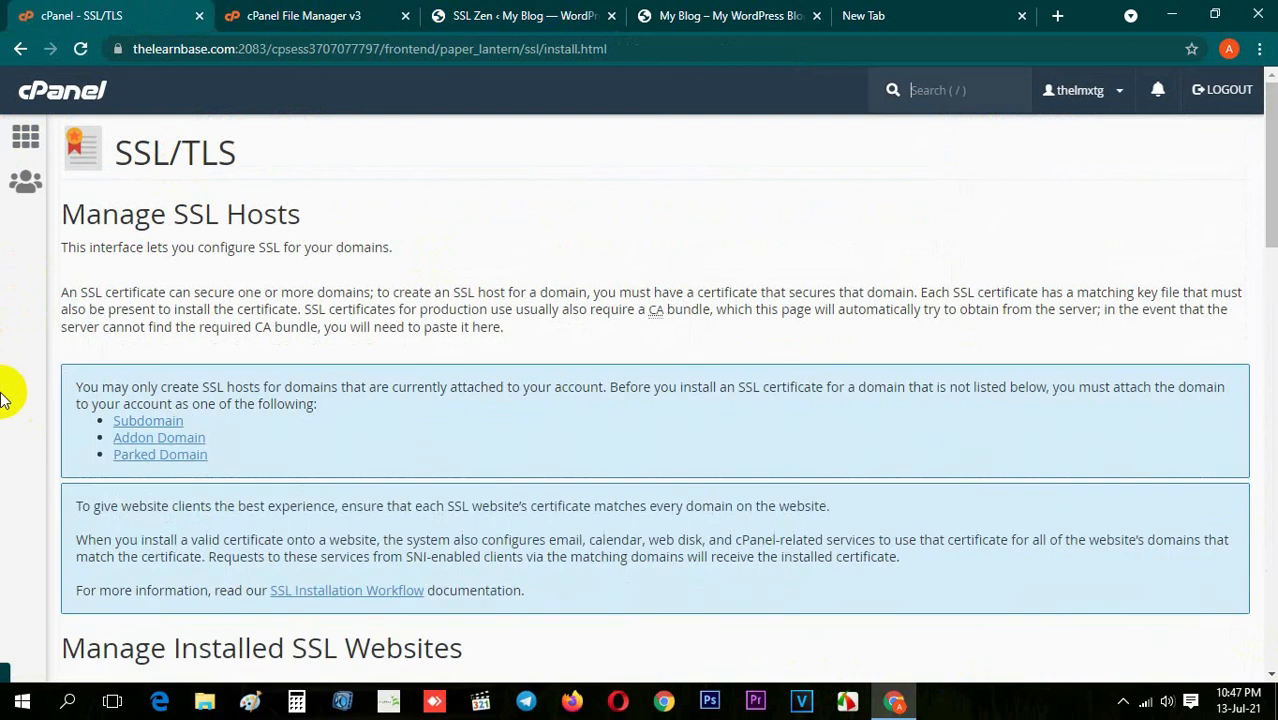
- Choose new.thelearnbase.com as the domain under Install an SSL Website
{"action": "scroll", "coordinate": [3, 397], "scroll_direction": "down", "scroll_amount": 8}
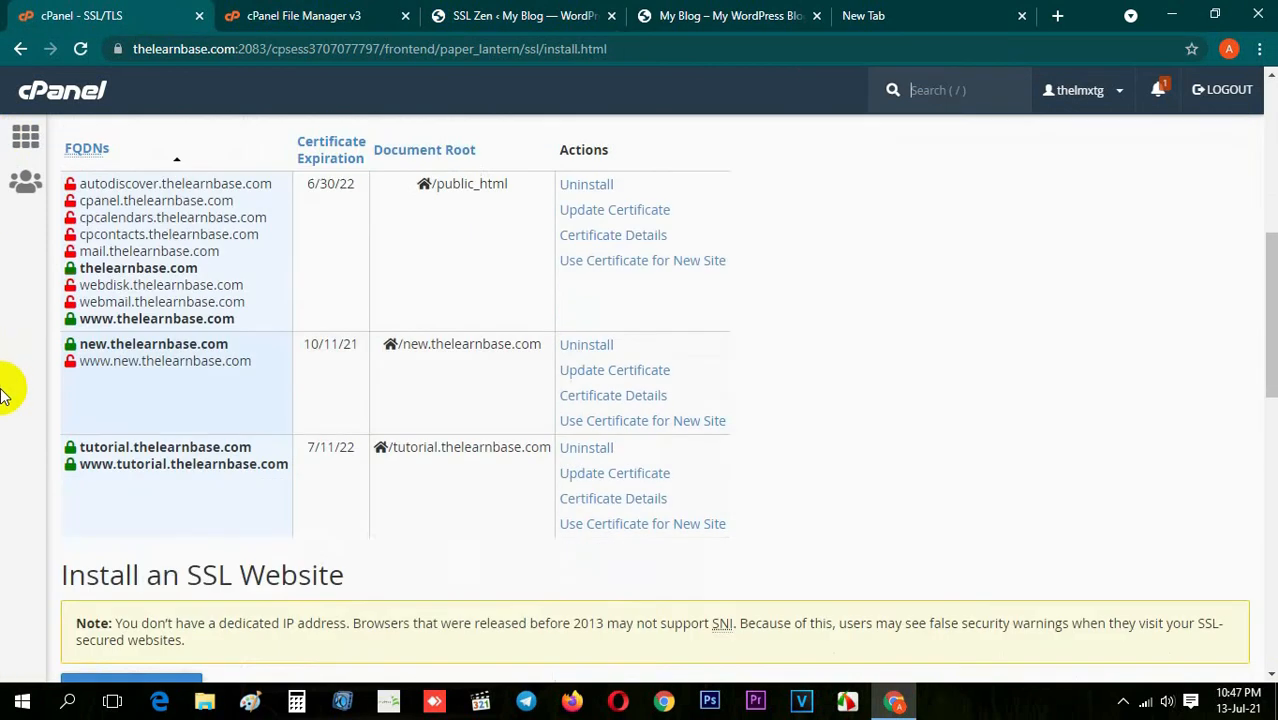
{"action": "scroll", "coordinate": [3, 397], "scroll_direction": "down", "scroll_amount": 2}
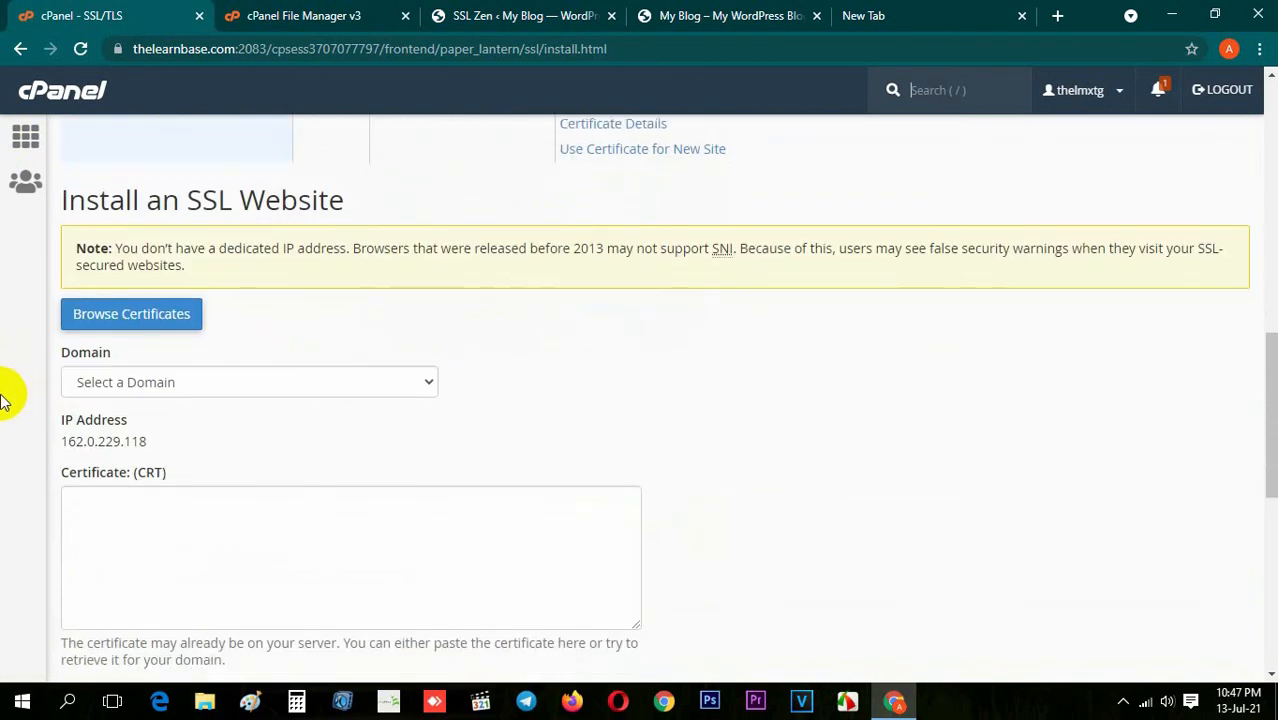
{"action": "left_click", "coordinate": [377, 382]}
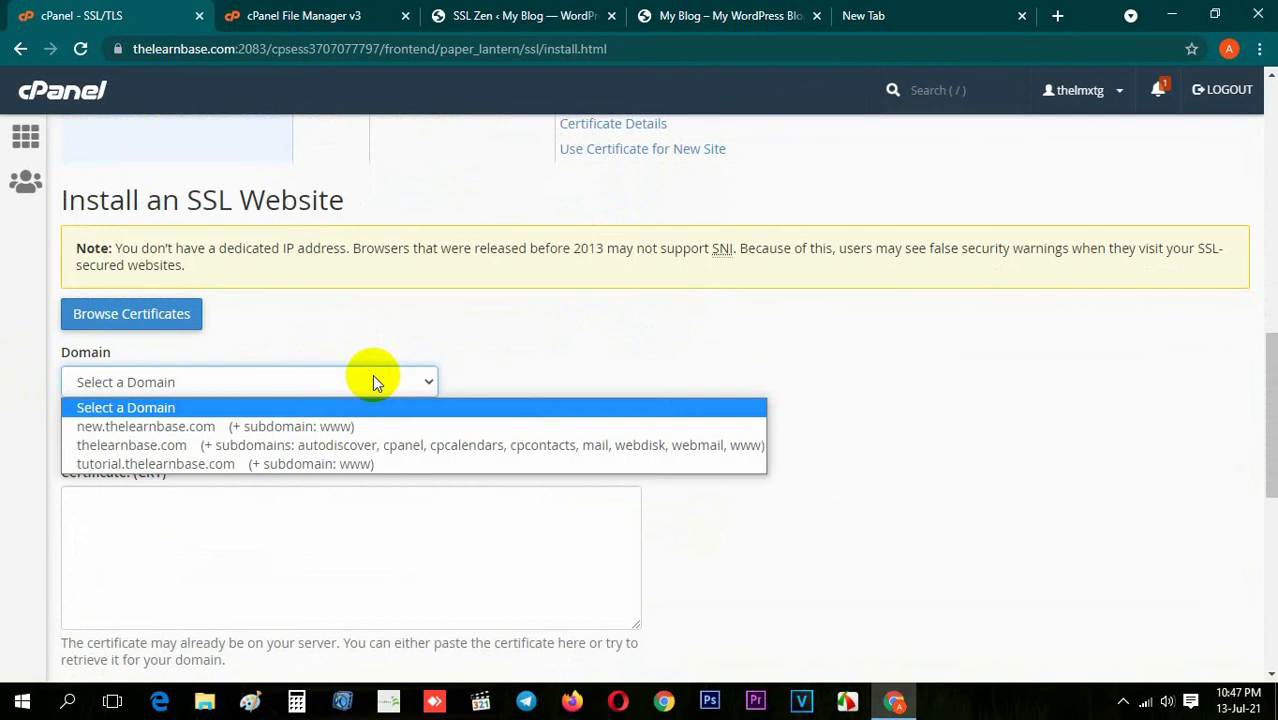
{"action": "left_click", "coordinate": [428, 403]}
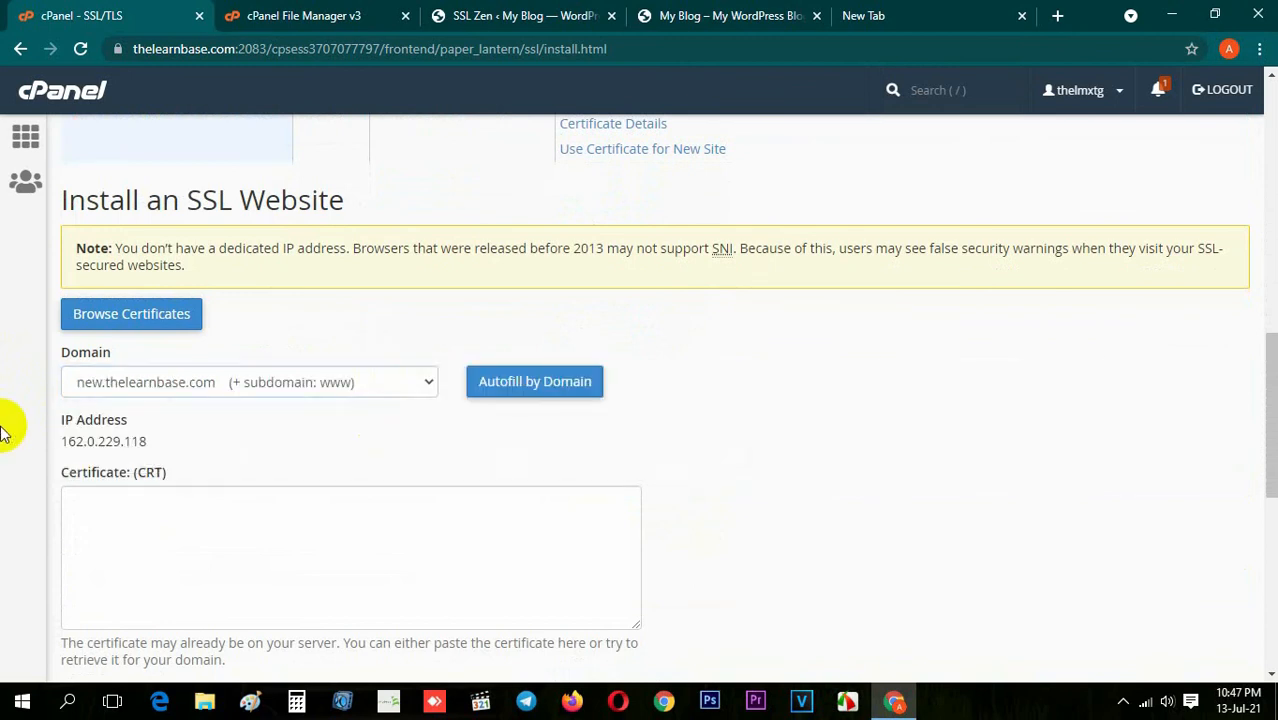
{"action": "scroll", "coordinate": [810, 567], "scroll_direction": "down", "scroll_amount": 2}
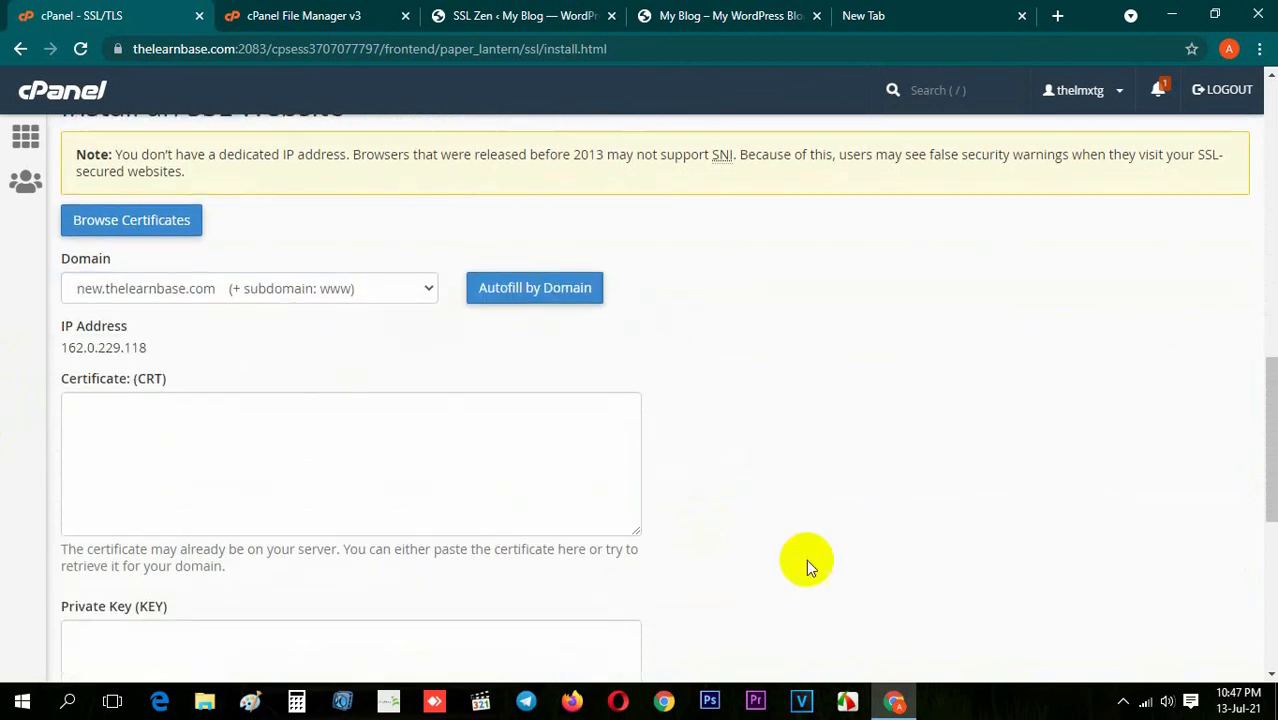
- Open the downloaded certificate.crt, privatekey.pem and cabundle.crt files from the desktop in Notepad++
{"action": "left_click", "coordinate": [894, 700]}
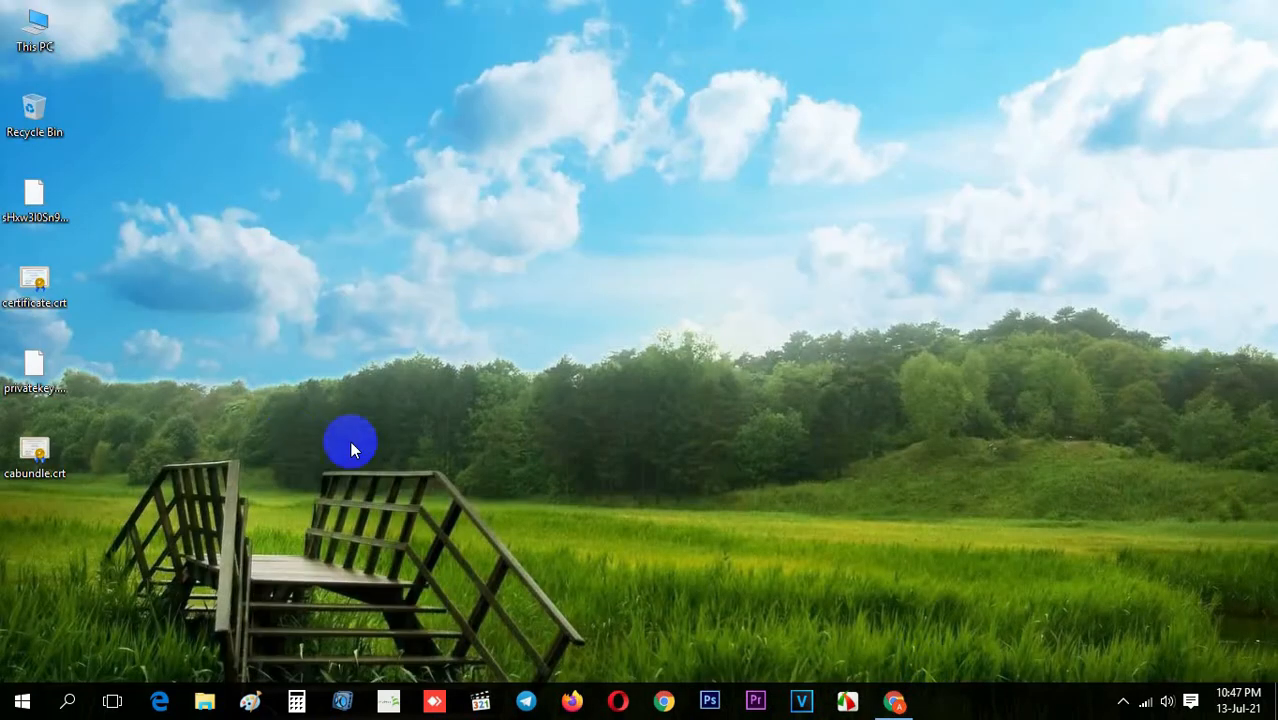
{"action": "right_click", "coordinate": [41, 271]}
{"action": "left_click", "coordinate": [88, 307]}
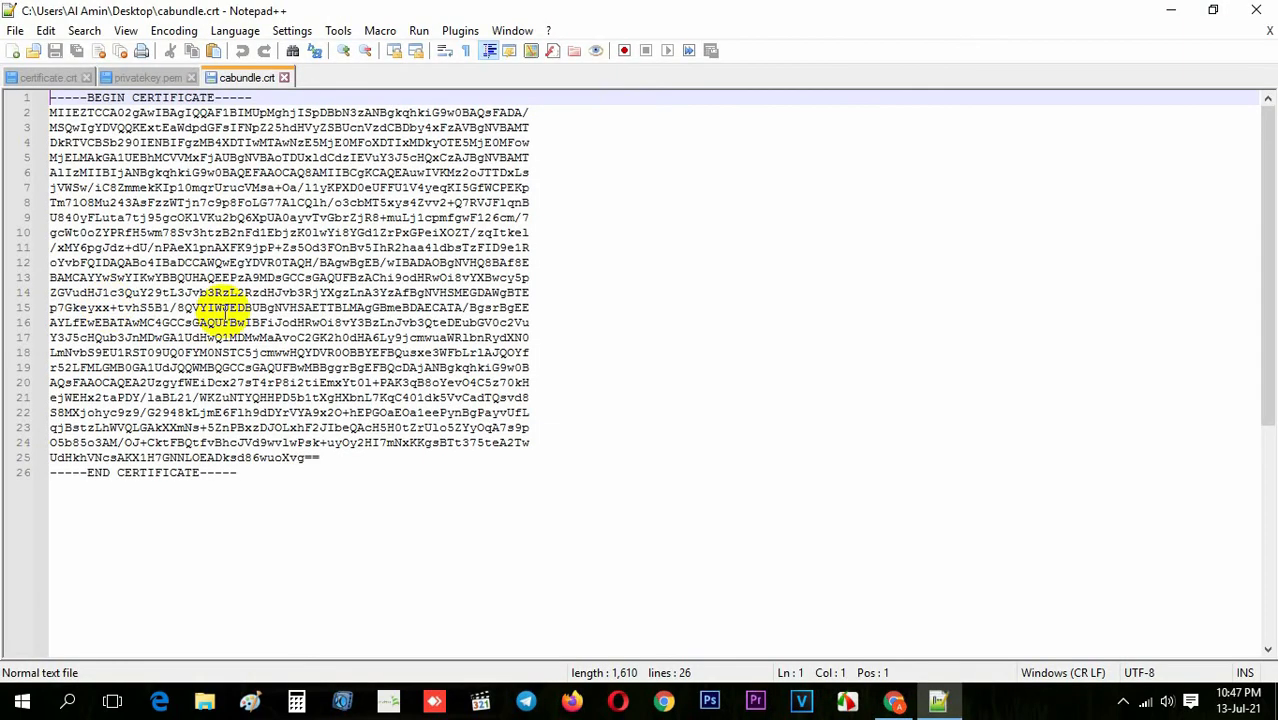
- Copy the full contents of cabundle.crt into cPanel's Certificate Authority Bundle (CABUNDLE) field
{"action": "left_click", "coordinate": [262, 291]}
{"action": "key", "text": "ctrl+a"}
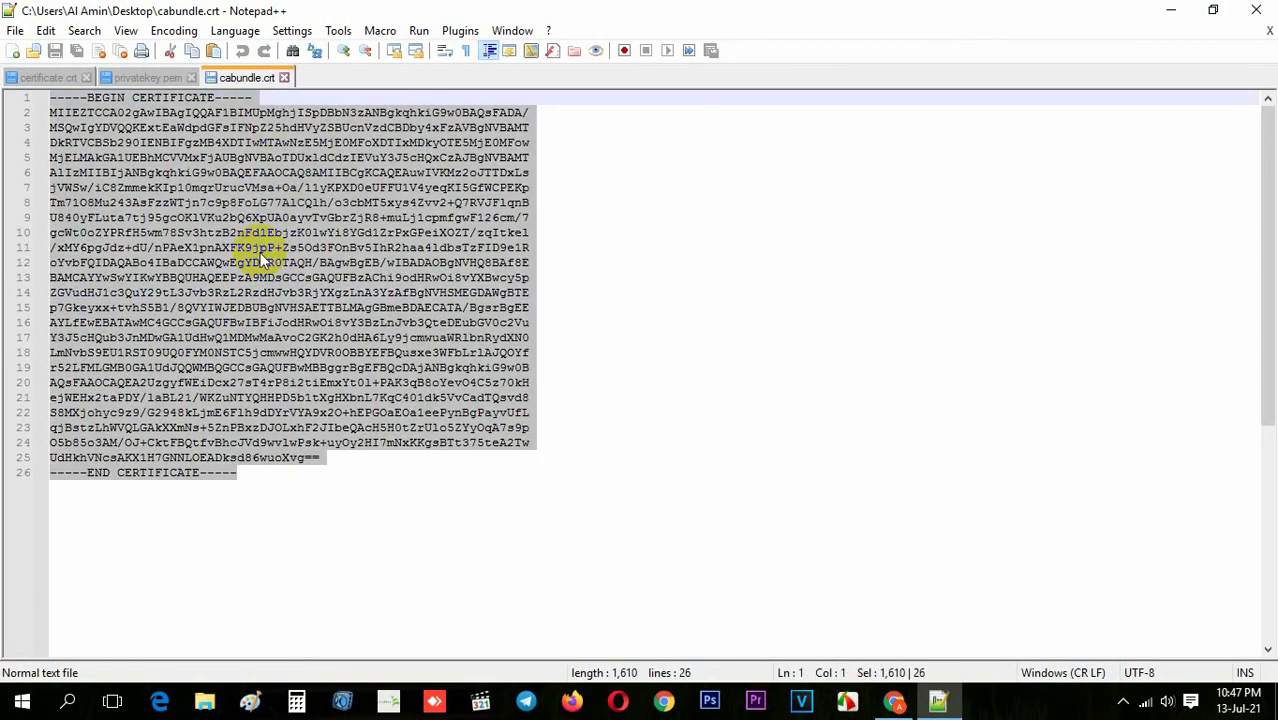
{"action": "left_click", "coordinate": [893, 700]}
{"action": "scroll", "coordinate": [3, 447], "scroll_direction": "down", "scroll_amount": 3}
{"action": "scroll", "coordinate": [177, 385], "scroll_direction": "down", "scroll_amount": 3}
{"action": "left_click", "coordinate": [228, 365]}
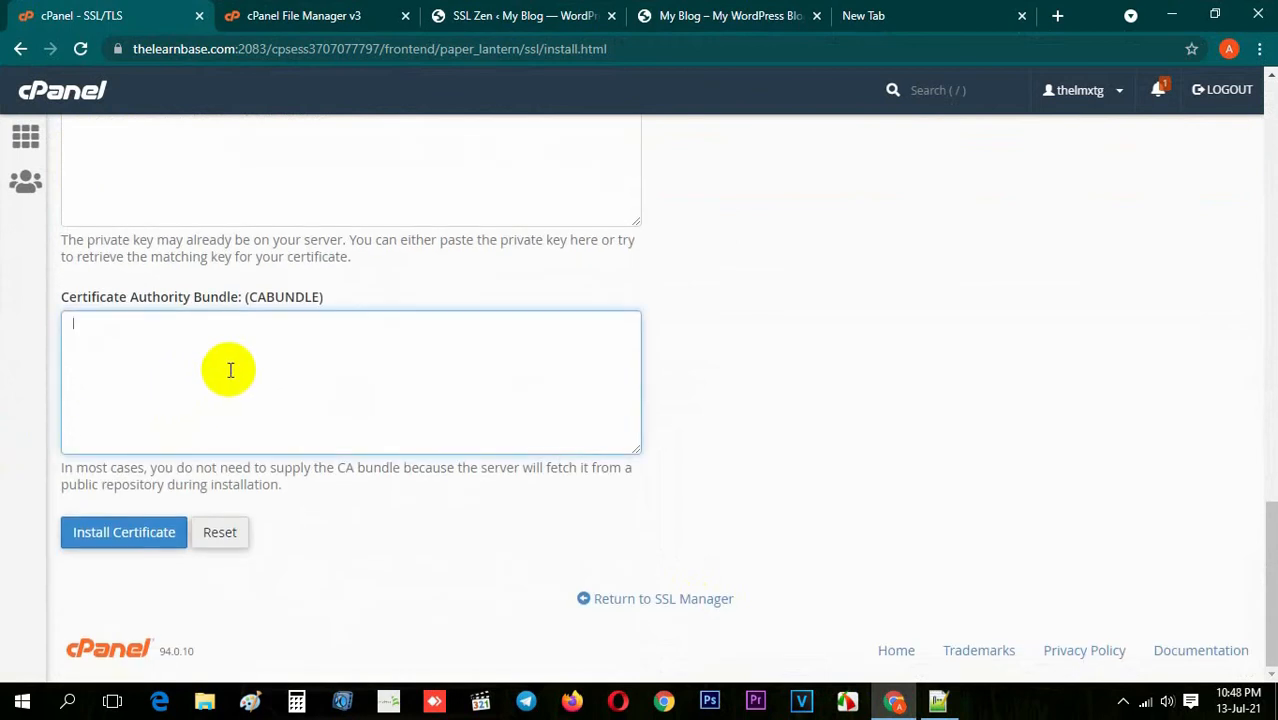
{"action": "key", "text": "ctrl+v"}
- Copy the full contents of privatekey.pem from Notepad++ into cPanel's Private Key (KEY) field
{"action": "scroll", "coordinate": [166, 401], "scroll_direction": "up", "scroll_amount": 3}
{"action": "left_click", "coordinate": [166, 401]}
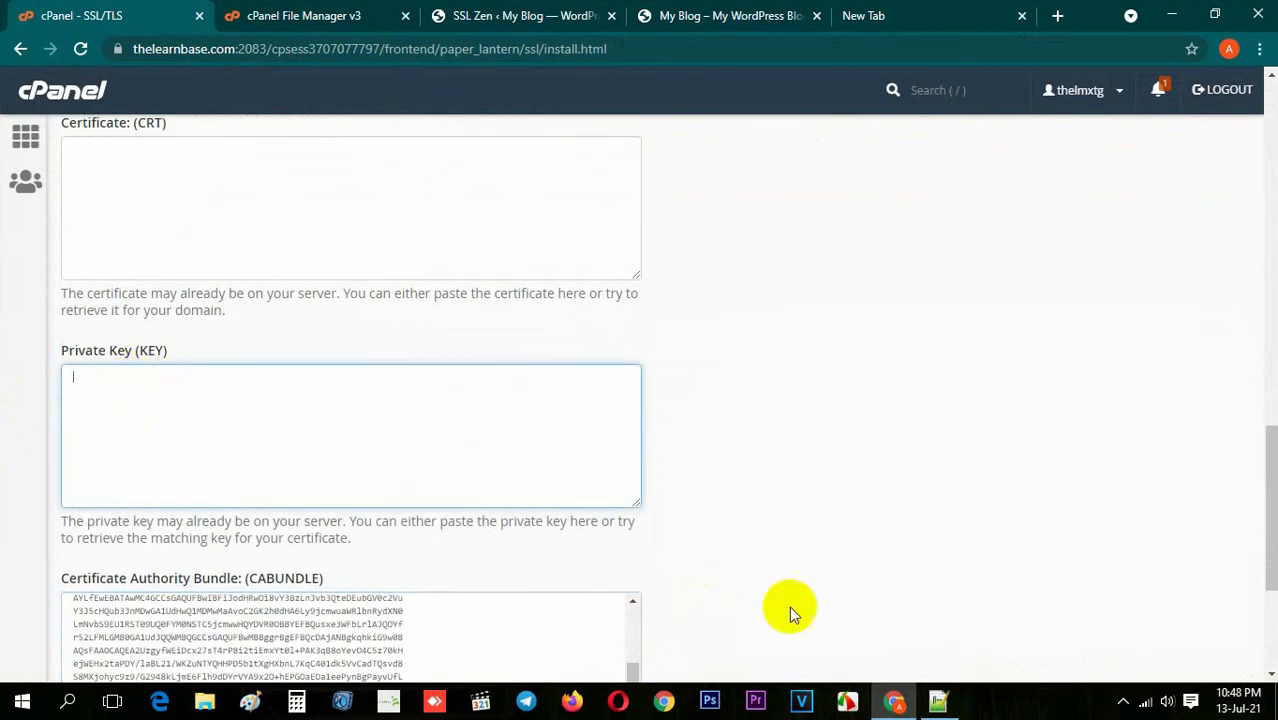
{"action": "left_click", "coordinate": [938, 700]}
{"action": "left_click", "coordinate": [138, 78]}
{"action": "left_click", "coordinate": [214, 266]}
{"action": "key", "text": "ctrl+a"}
{"action": "key", "text": "ctrl+c"}
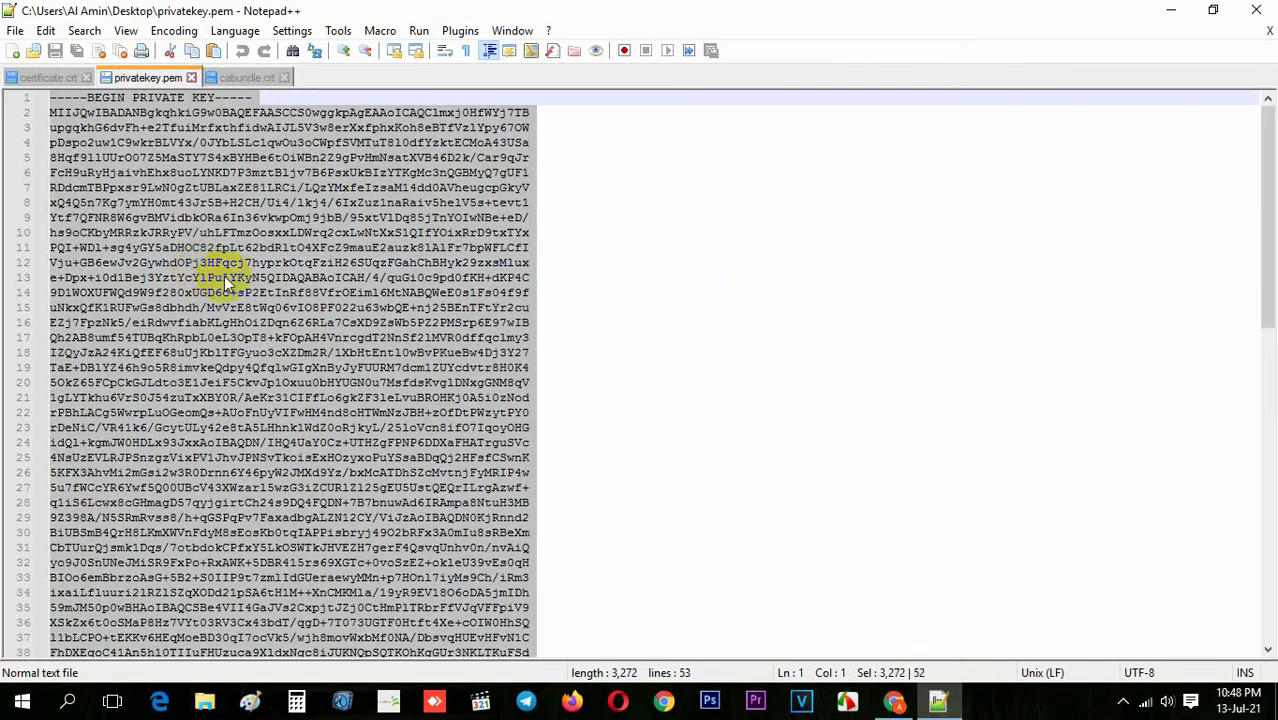
{"action": "left_click", "coordinate": [876, 697]}
{"action": "key", "text": "ctrl+v"}
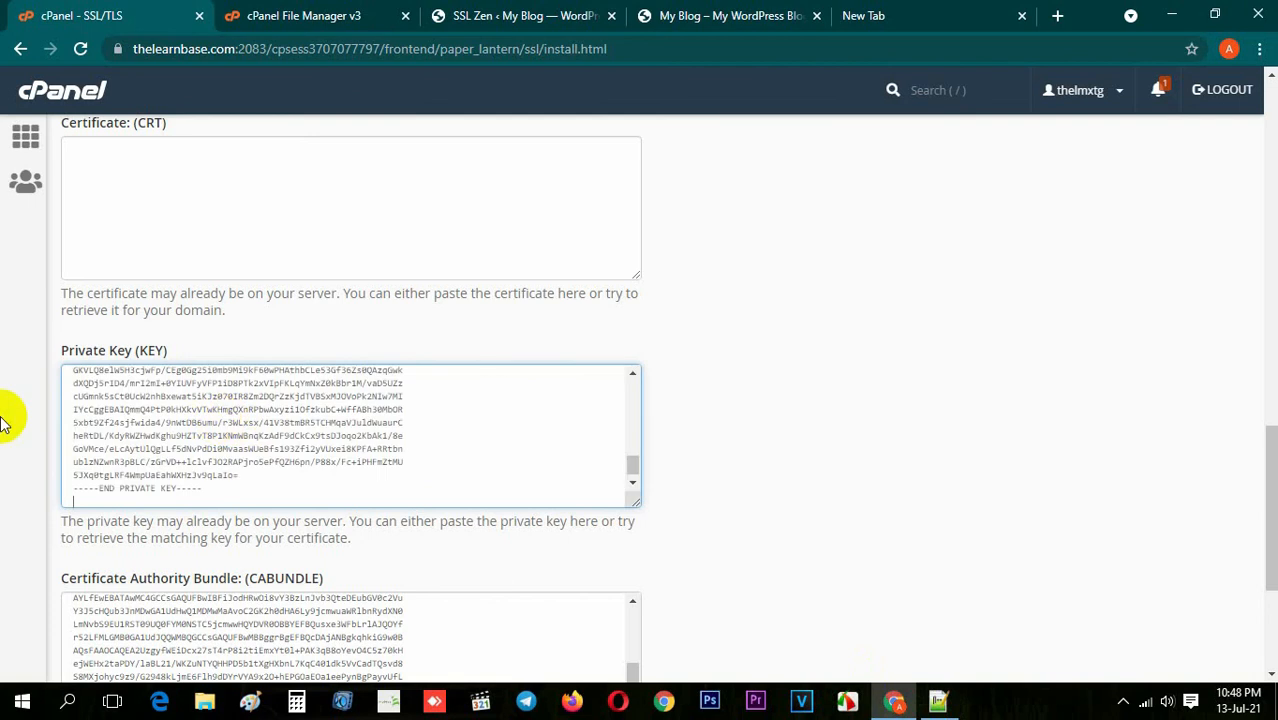
- Copy the full contents of certificate.crt from Notepad++ into cPanel's Certificate (CRT) field
{"action": "scroll", "coordinate": [177, 308], "scroll_direction": "up", "scroll_amount": 1}
{"action": "left_click", "coordinate": [113, 237]}
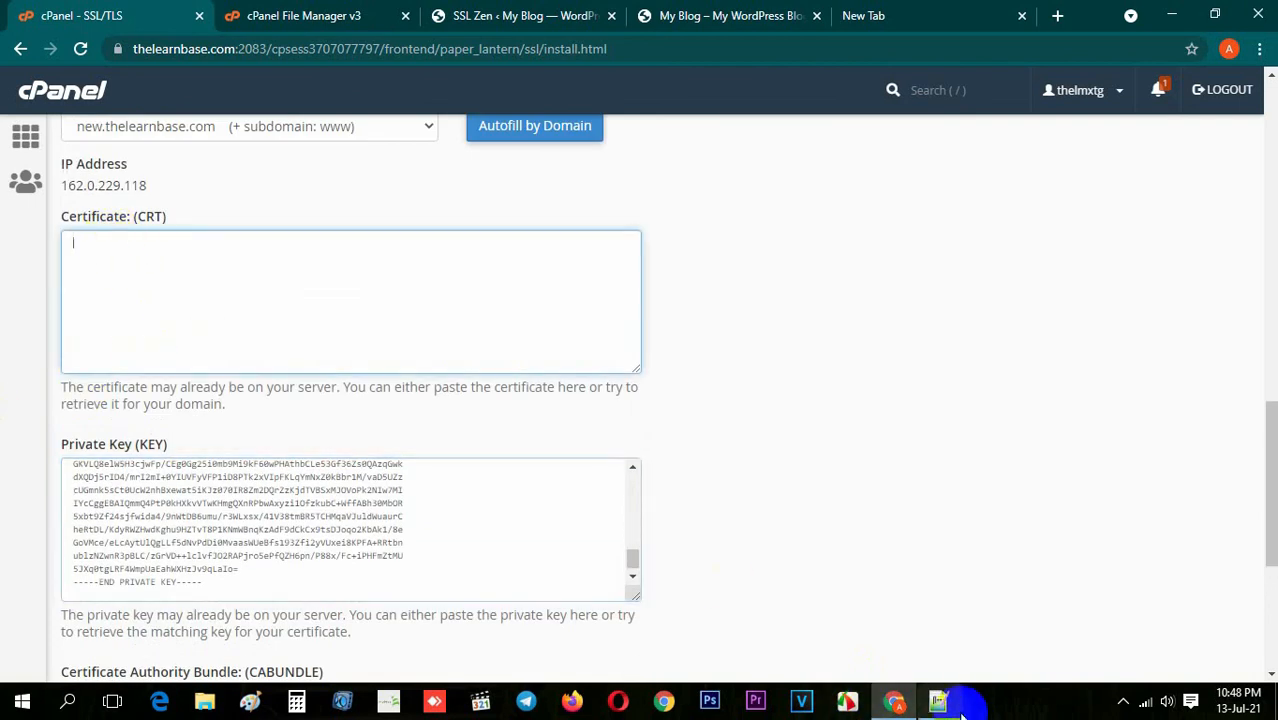
{"action": "left_click", "coordinate": [938, 700]}
{"action": "left_click", "coordinate": [47, 77]}
{"action": "left_click", "coordinate": [210, 282]}
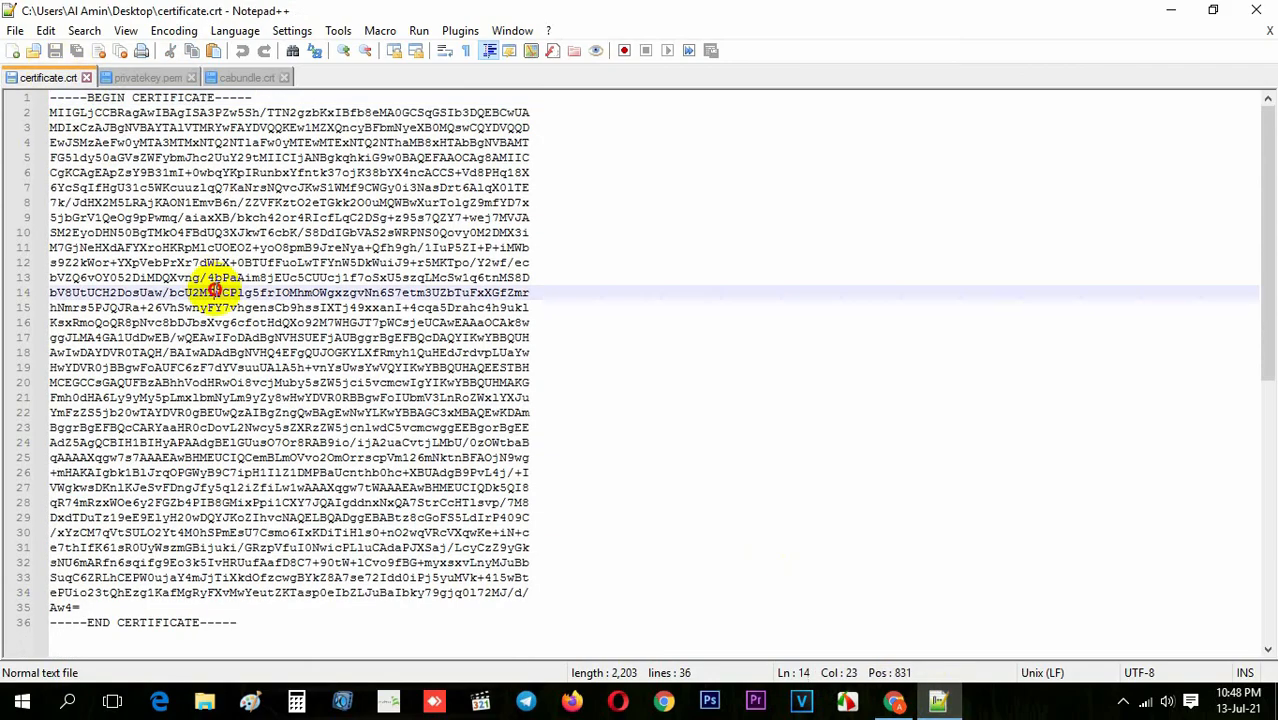
{"action": "key", "text": "ctrl+a"}
{"action": "key", "text": "ctrl+c"}
{"action": "left_click", "coordinate": [893, 700]}
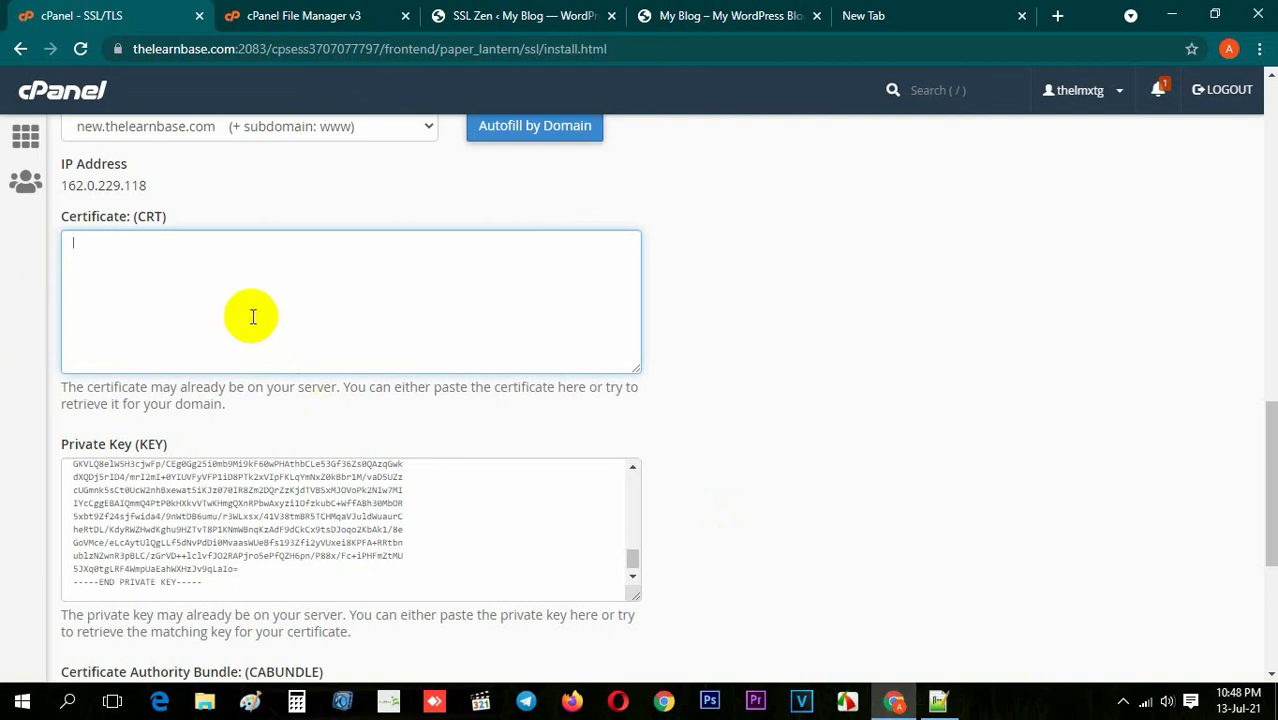
{"action": "key", "text": "ctrl+v"}
- Install the certificate for new.thelearnbase.com and acknowledge the resulting message to reload the page
{"action": "scroll", "coordinate": [5, 398], "scroll_direction": "down", "scroll_amount": 5}
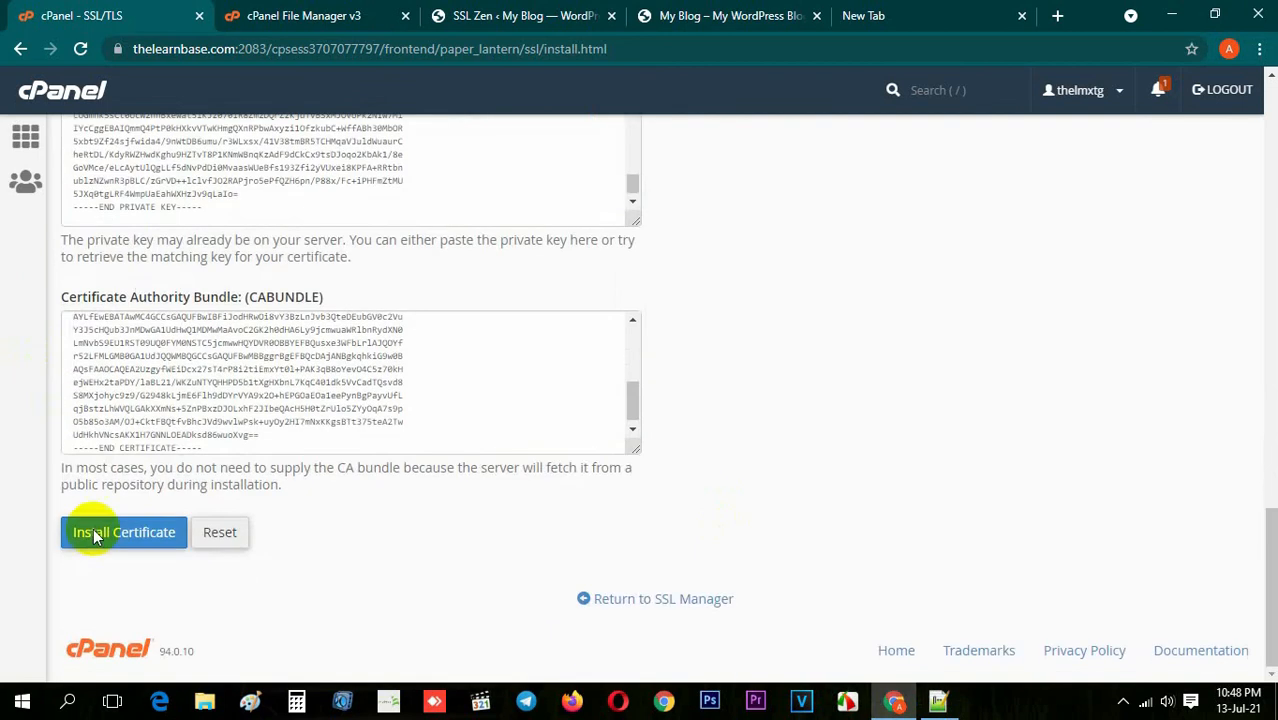
{"action": "left_click", "coordinate": [134, 530]}
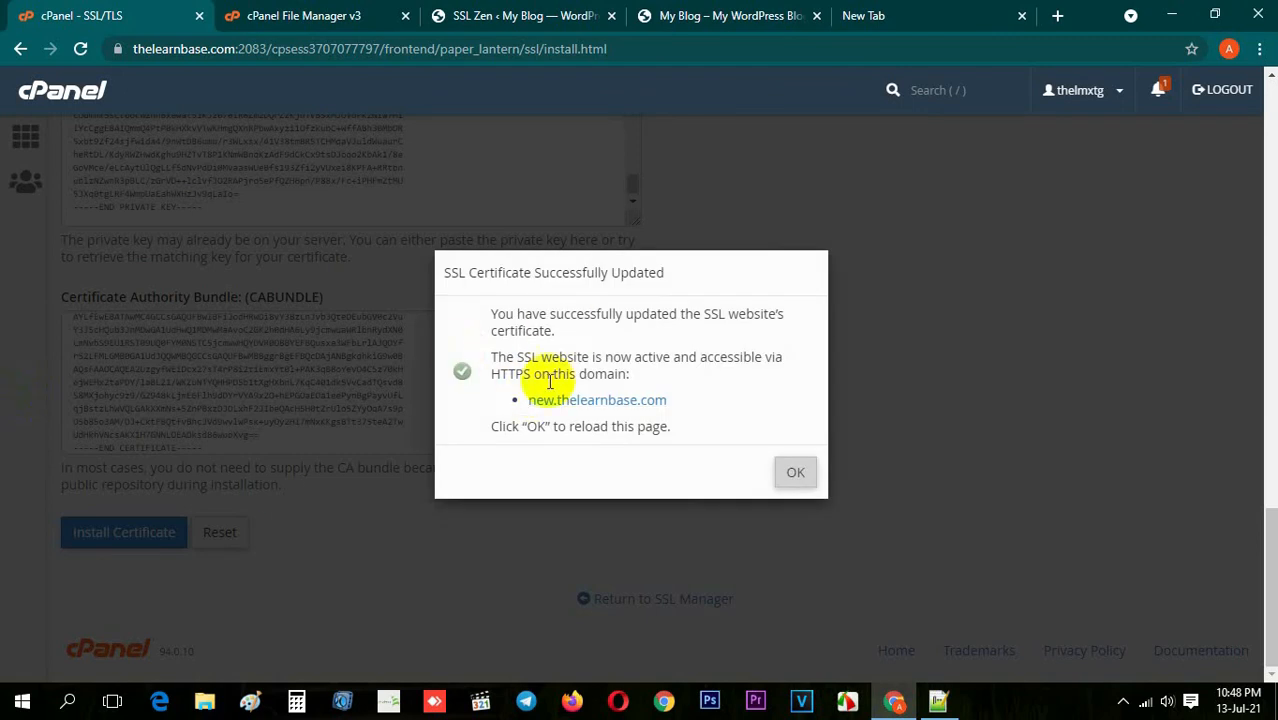
{"action": "left_click", "coordinate": [798, 475]}
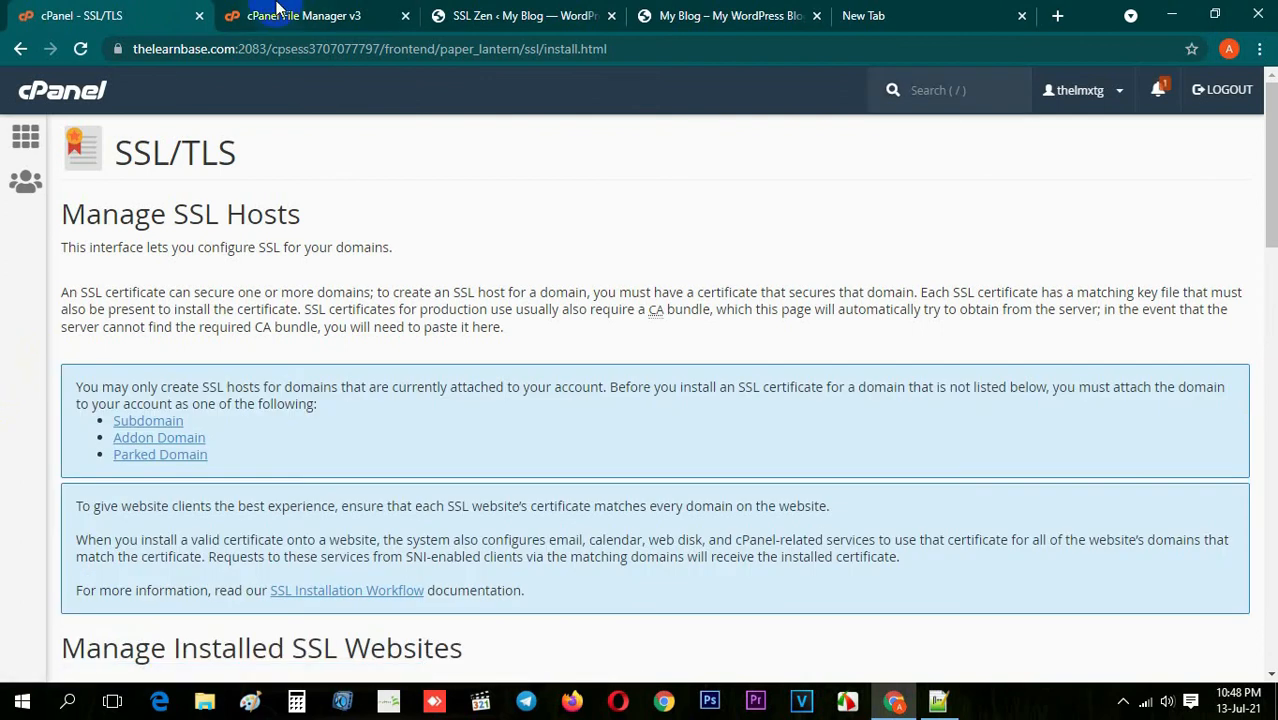
- Return to the SSL Zen setup, acknowledge the 90-day certificate renewal warning, and proceed to activate SSL on the WordPress site
{"action": "left_click", "coordinate": [528, 16]}
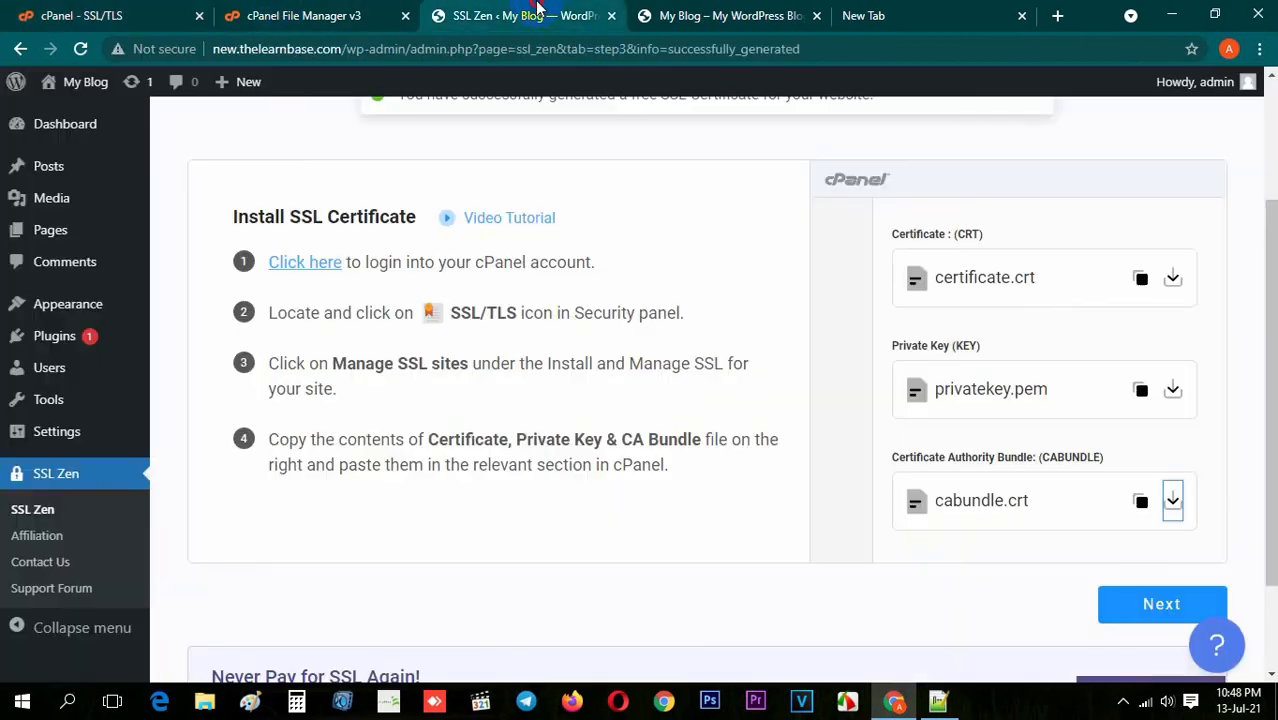
{"action": "left_click", "coordinate": [1163, 607]}
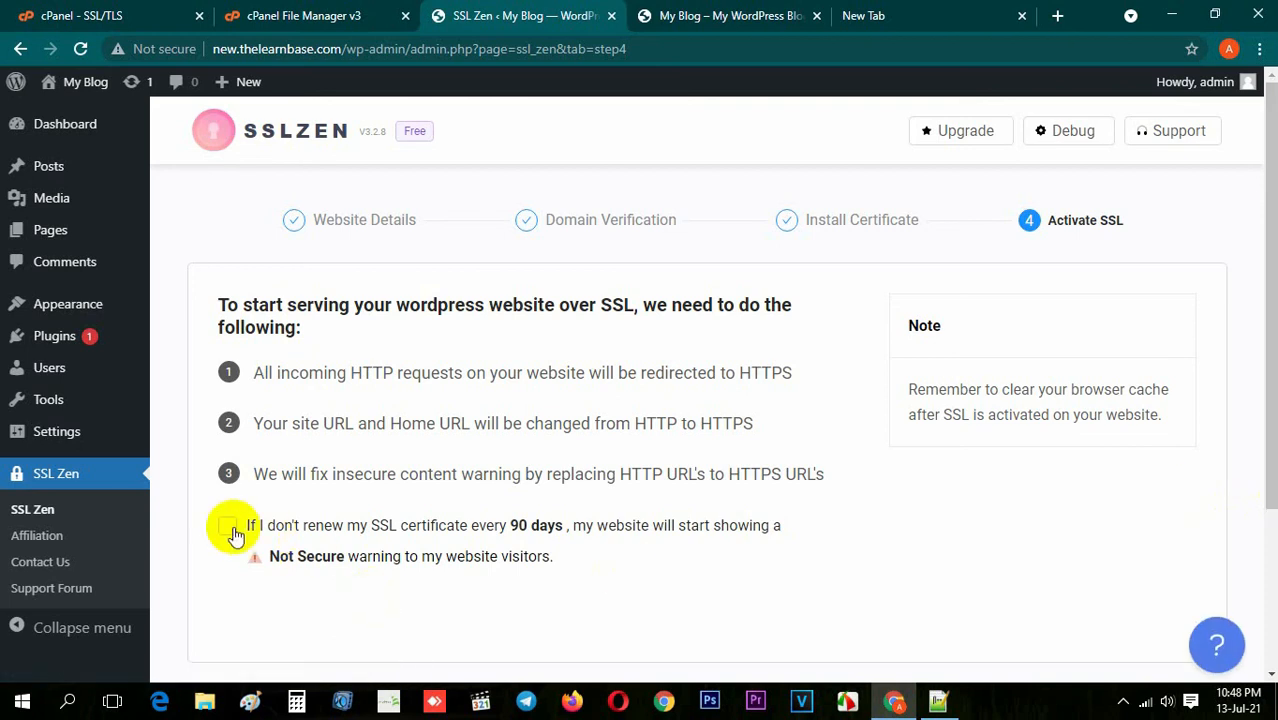
{"action": "scroll", "coordinate": [462, 525], "scroll_direction": "down", "scroll_amount": 1}
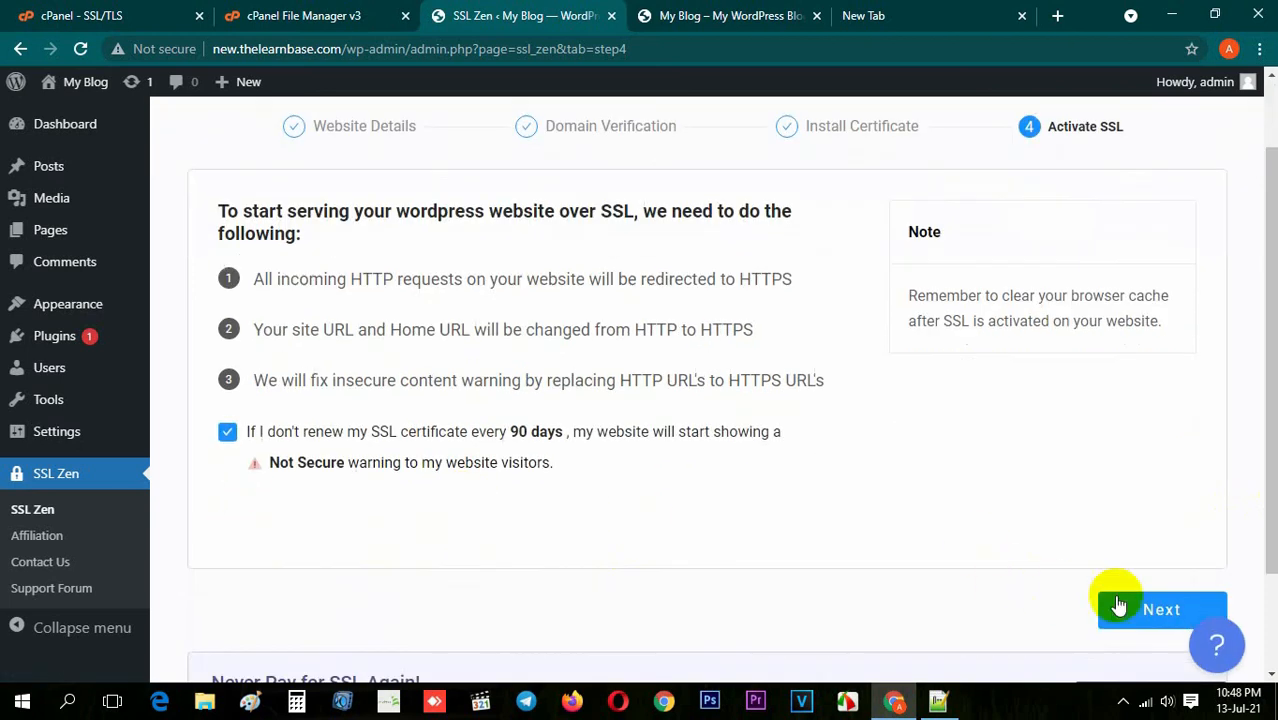
{"action": "left_click", "coordinate": [1127, 608]}
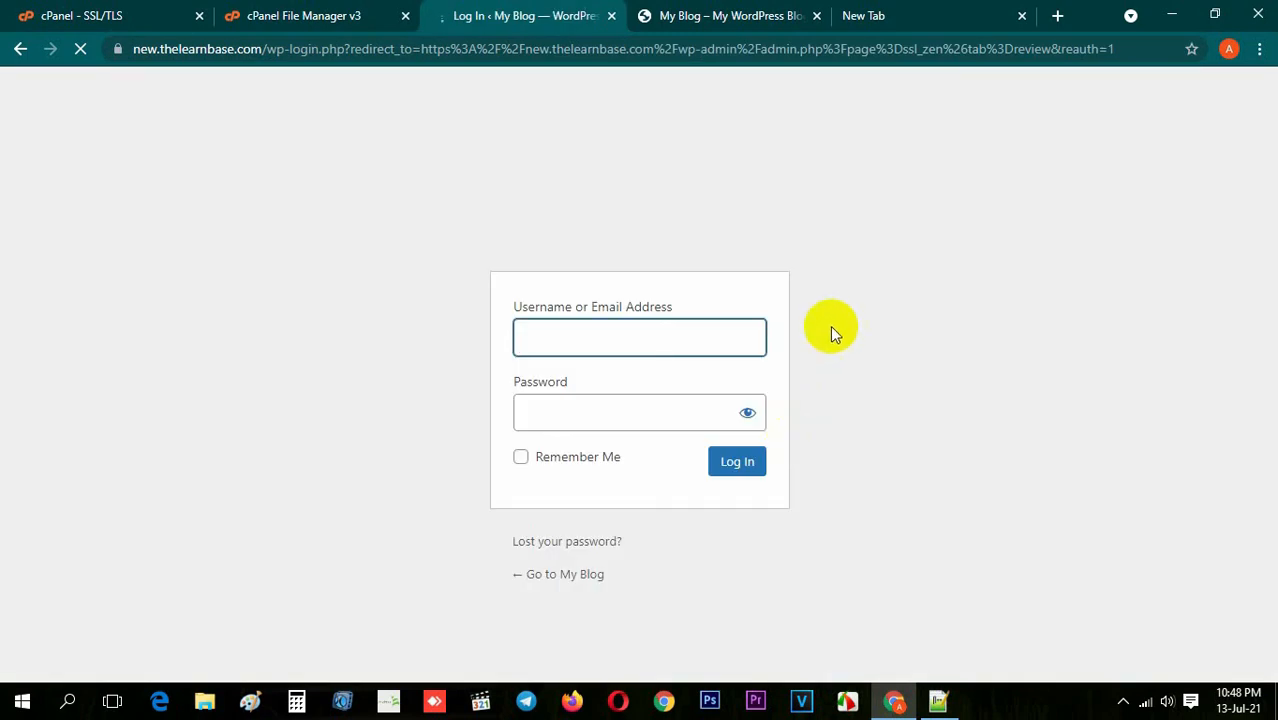
- Fill in the WordPress login with username admin and the account password copied from the New Tab page's address bar
{"action": "left_click", "coordinate": [600, 342]}
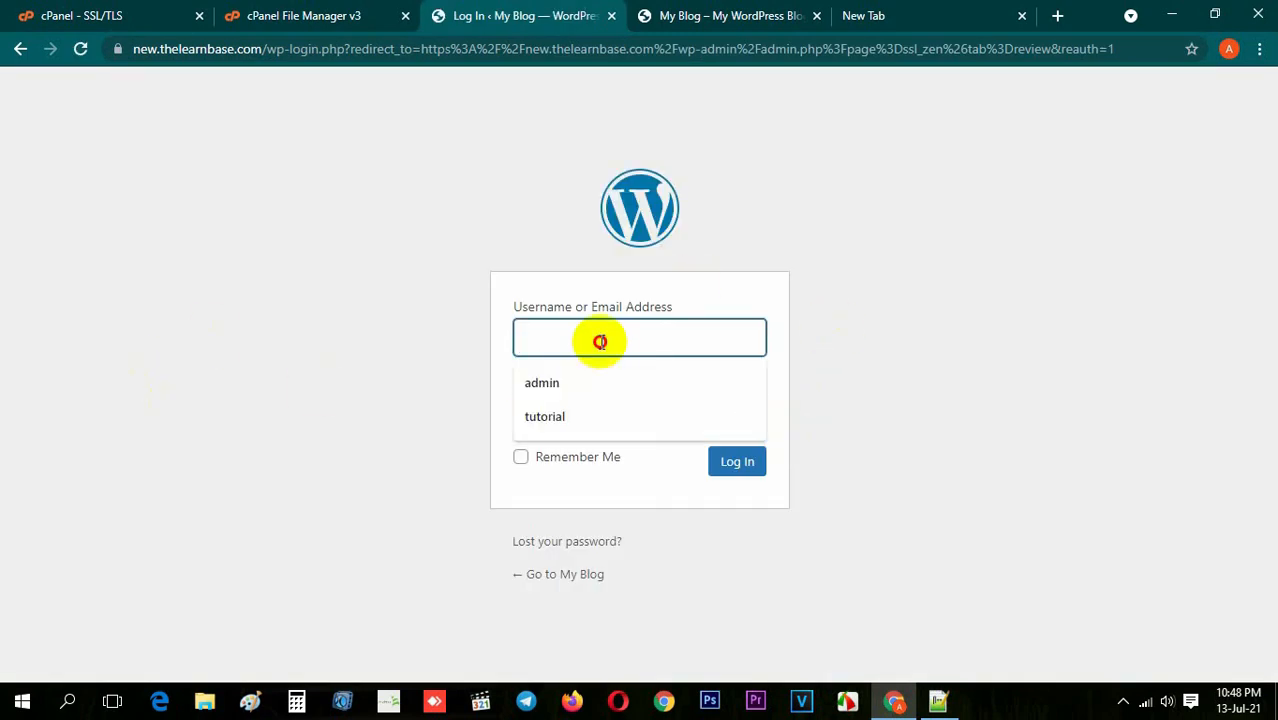
{"action": "left_click", "coordinate": [583, 384]}
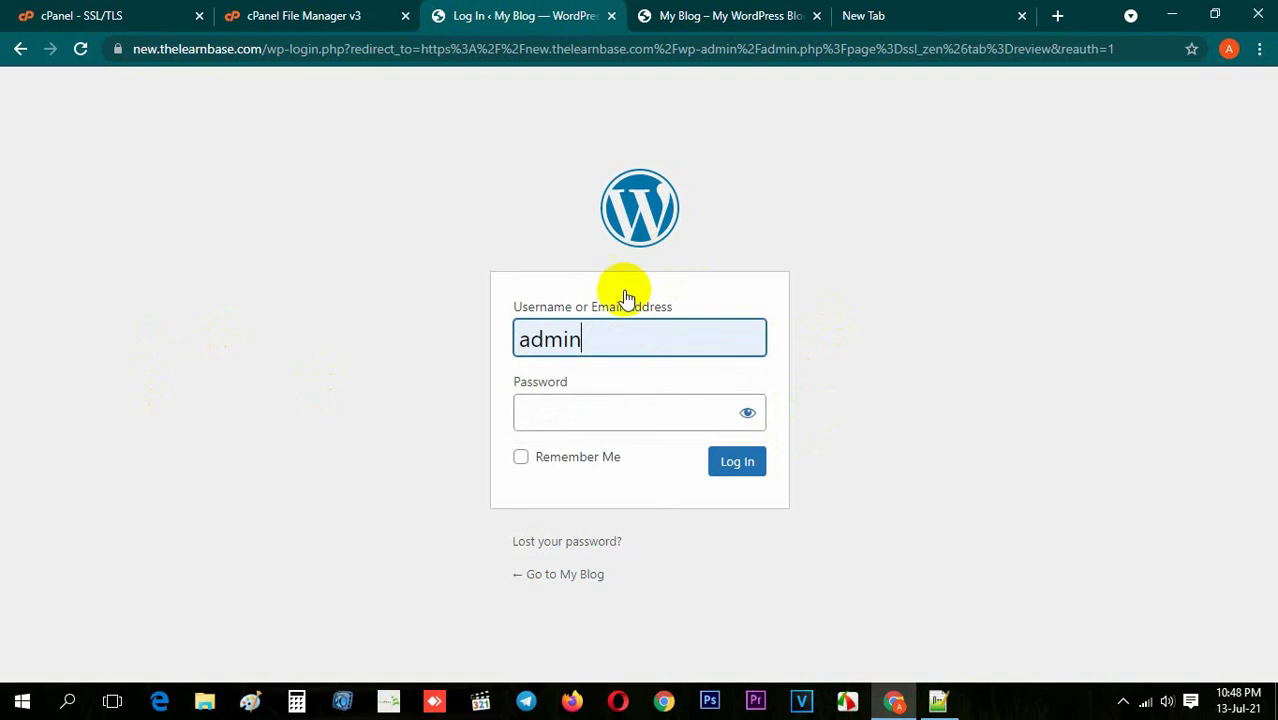
{"action": "left_click", "coordinate": [870, 15]}
{"action": "left_click", "coordinate": [289, 48]}
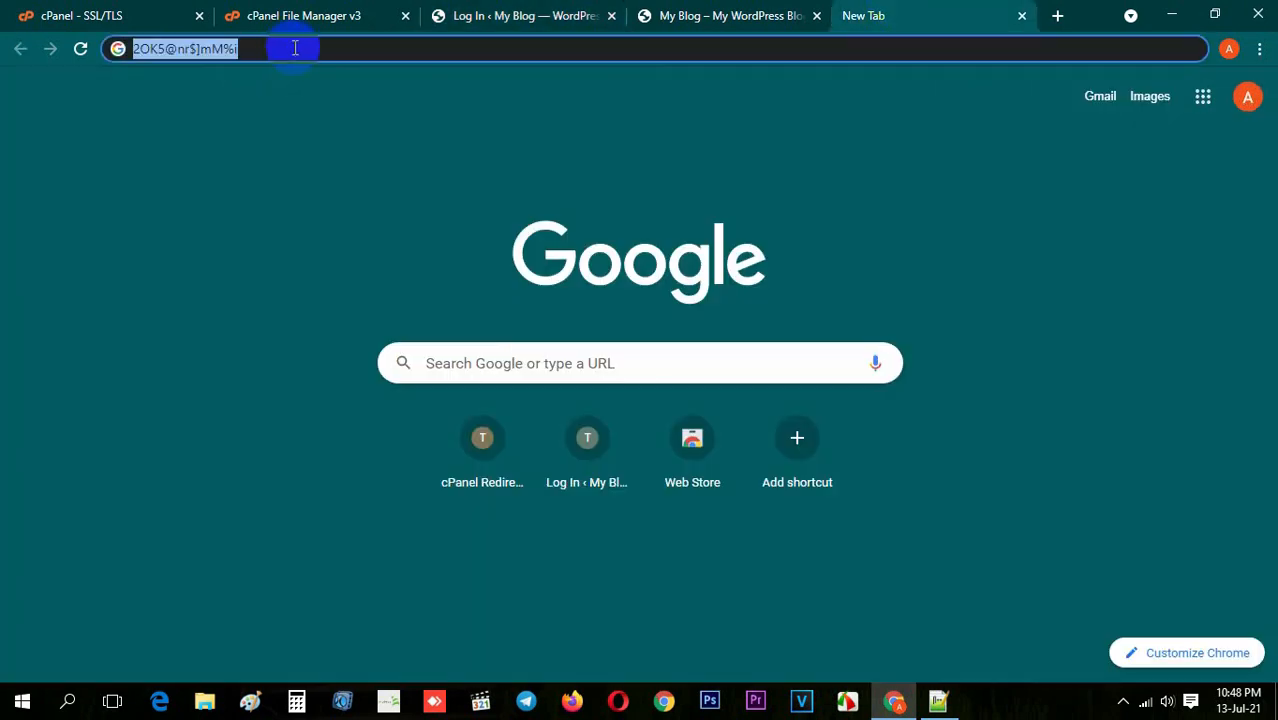
{"action": "key", "text": "ctrl+c"}
{"action": "left_click", "coordinate": [459, 15]}
{"action": "left_click", "coordinate": [553, 401]}
{"action": "key", "text": "ctrl+v"}
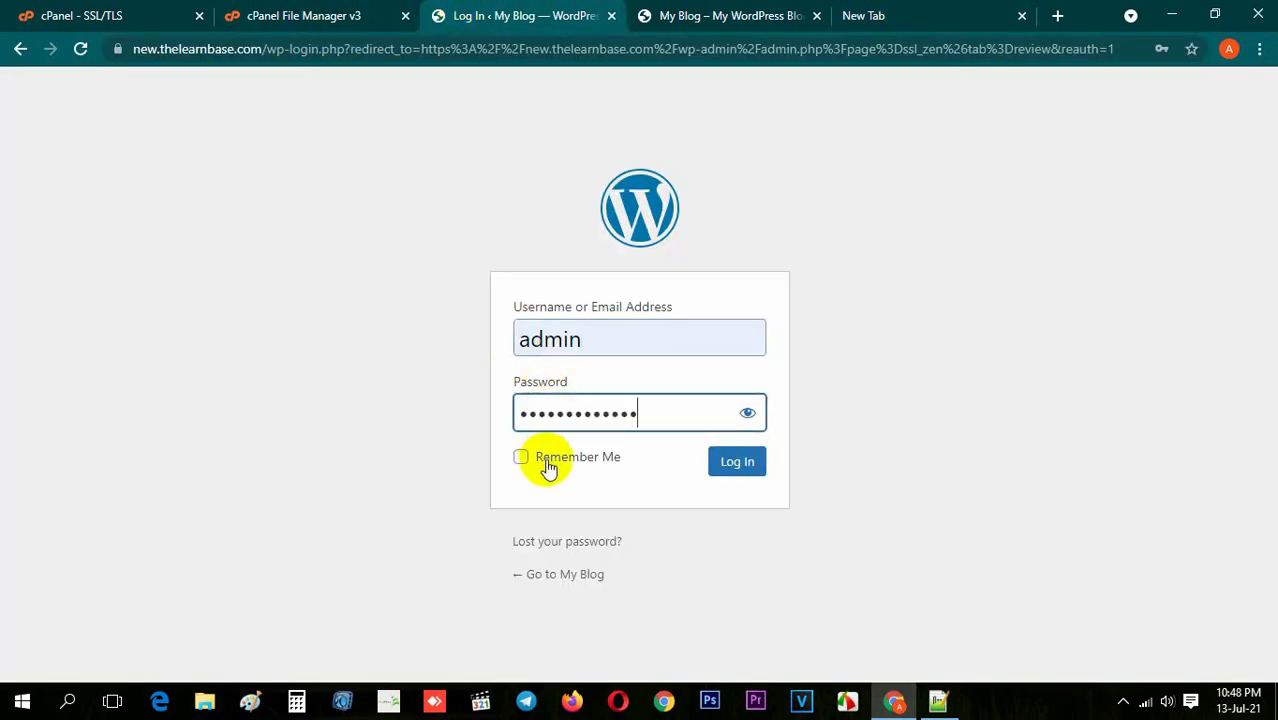
- Log in to WordPress with Remember Me enabled and save the login credentials in the browser
{"action": "left_click", "coordinate": [548, 465]}
{"action": "left_click", "coordinate": [760, 462]}
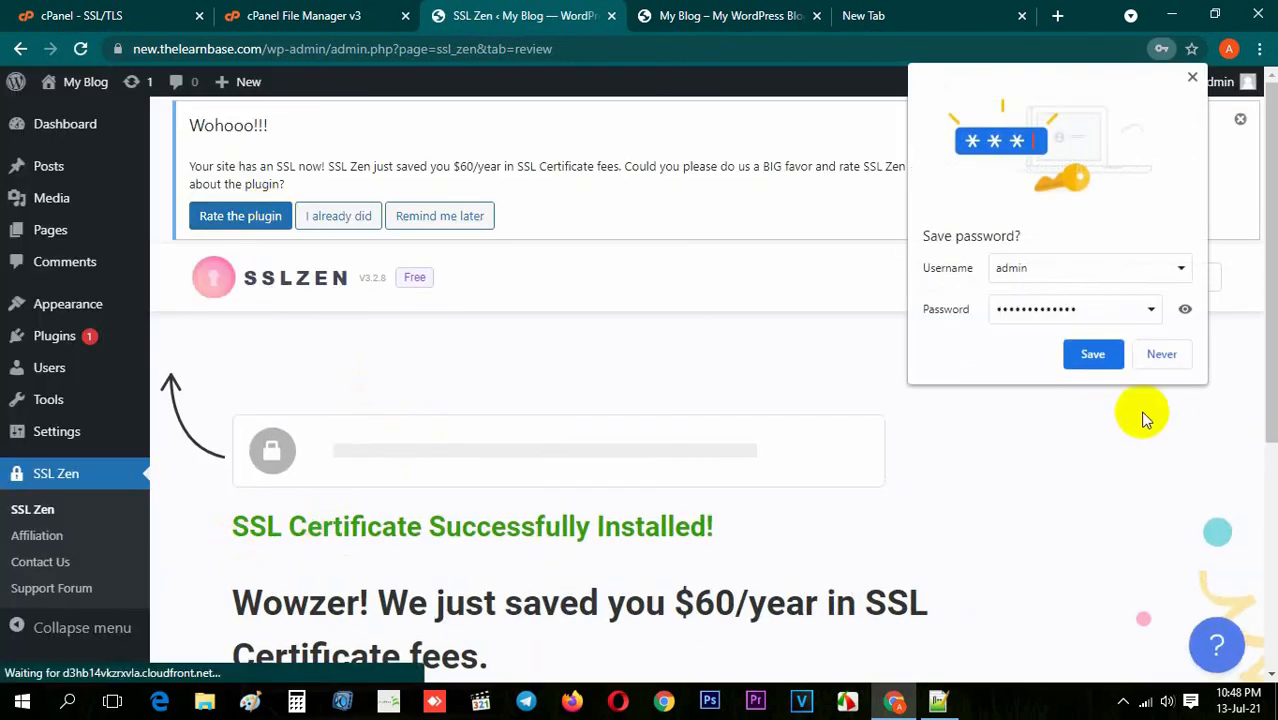
{"action": "left_click", "coordinate": [1093, 355]}
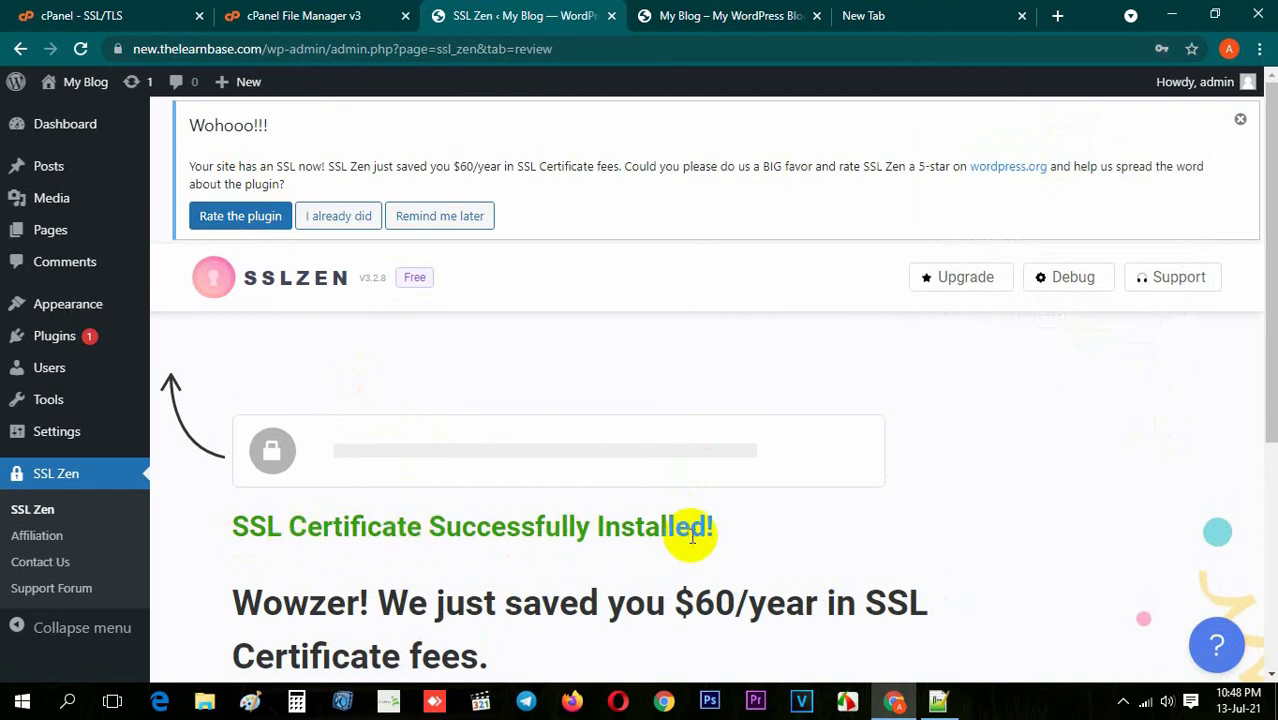
- Open the WordPress dashboard and reload the My Blog front page to check its connection security
{"action": "left_click", "coordinate": [34, 122]}
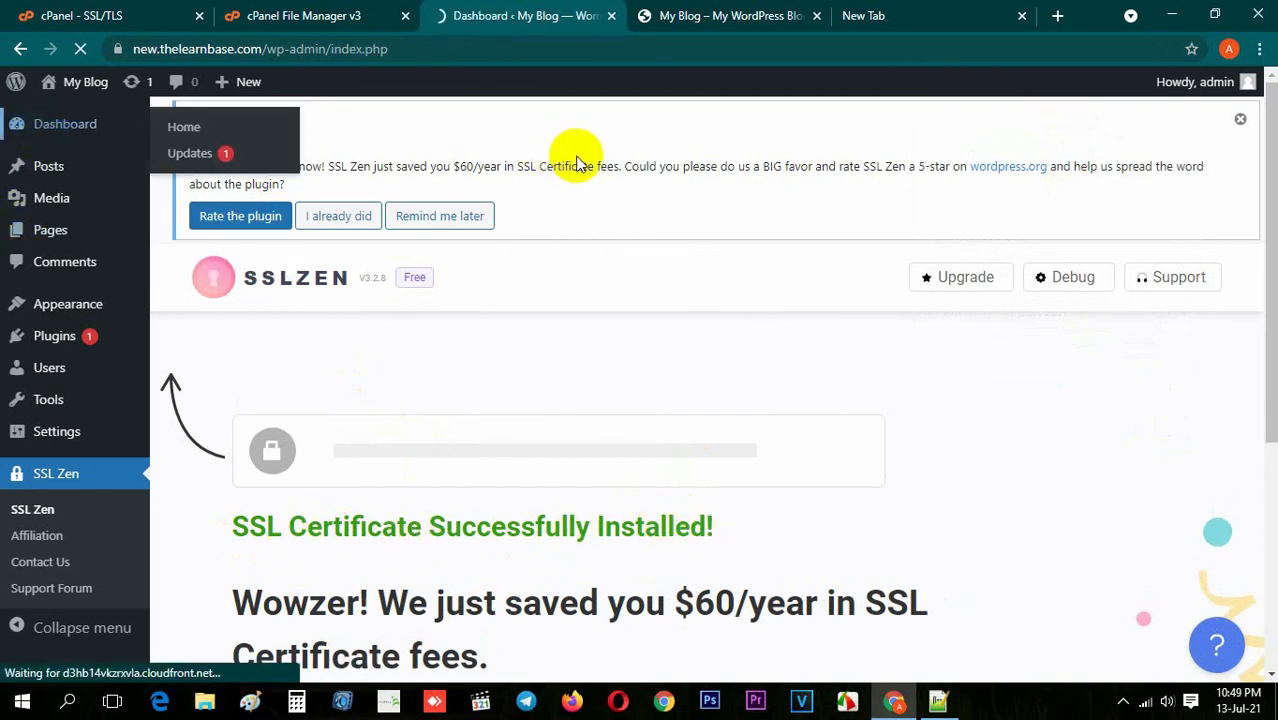
{"action": "left_click", "coordinate": [703, 10]}
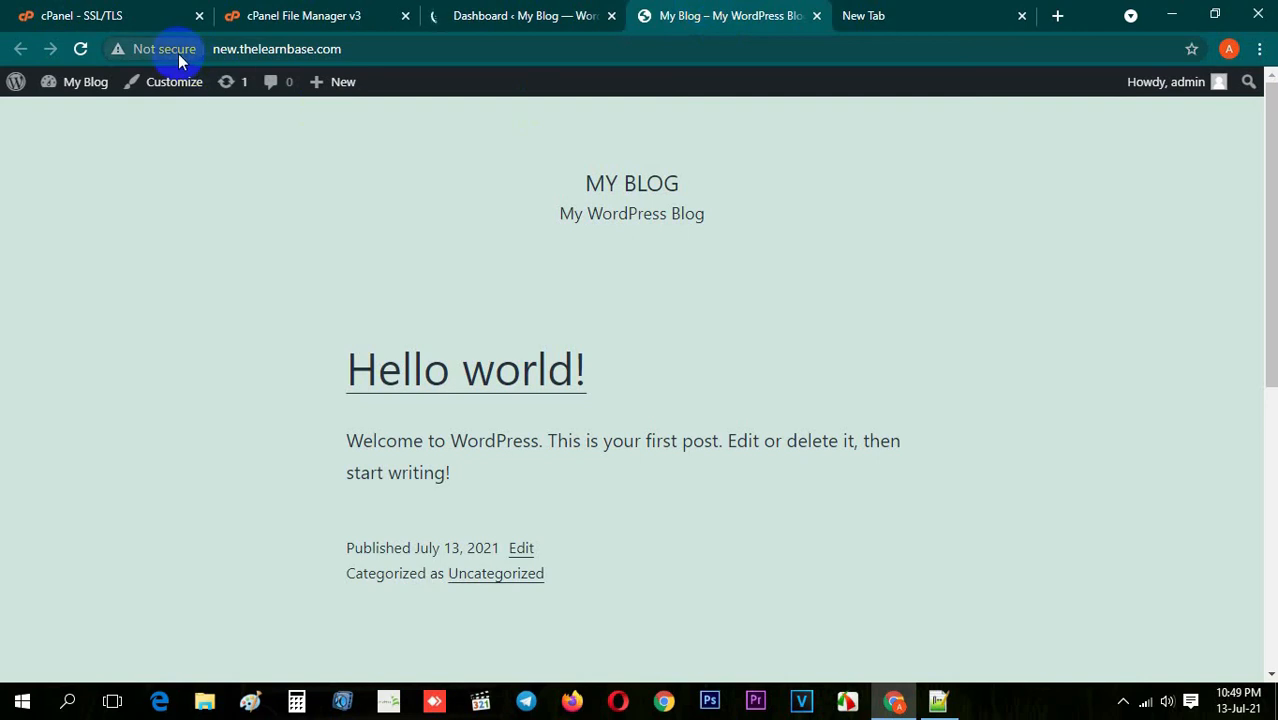
{"action": "left_click", "coordinate": [82, 50]}
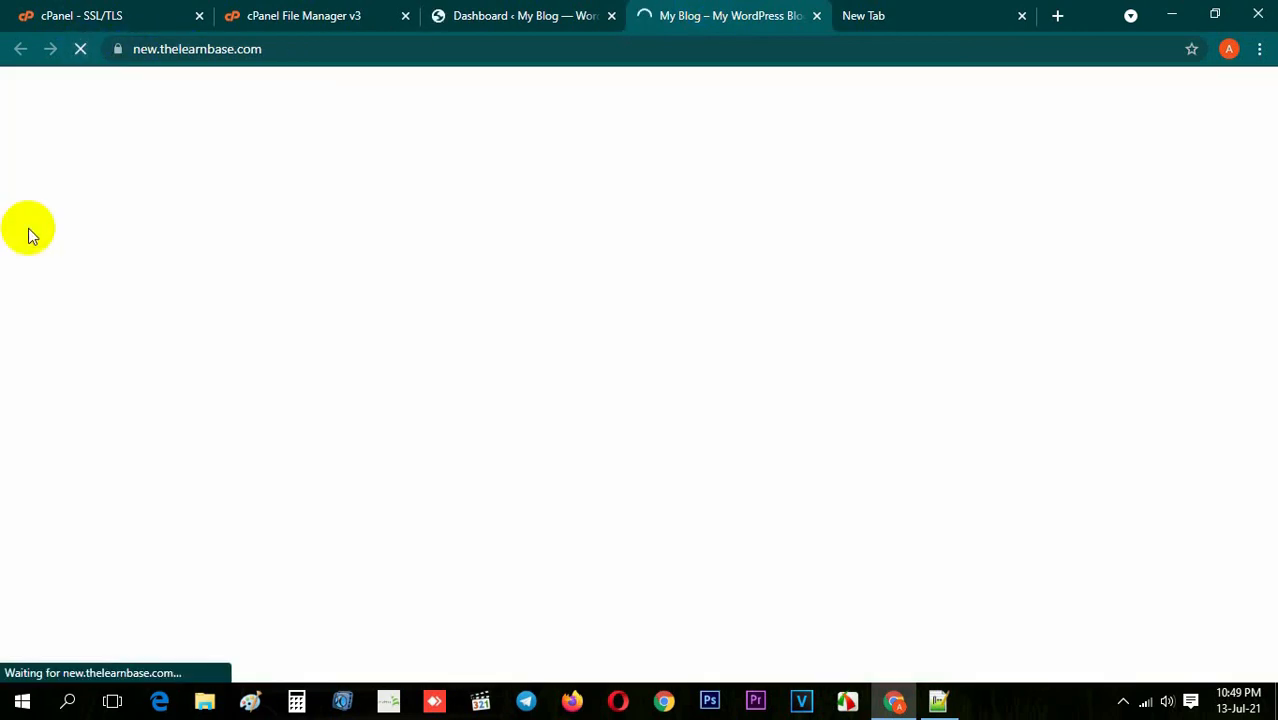